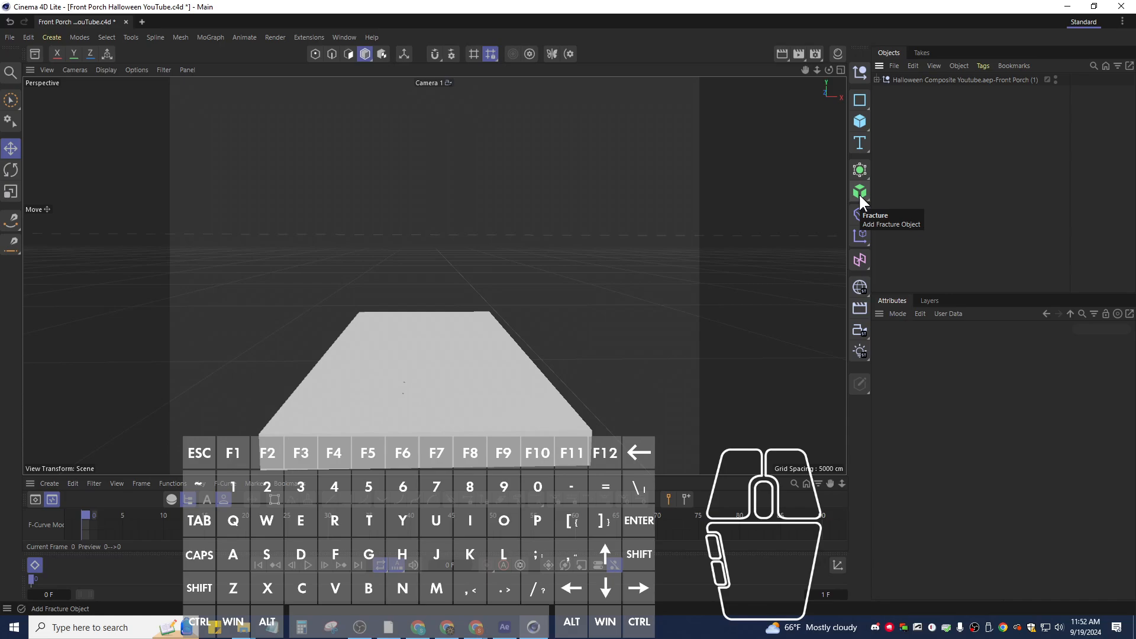
Delete the mistakenly added Sky object and add a Background object to the scene instead.
click(860, 286)
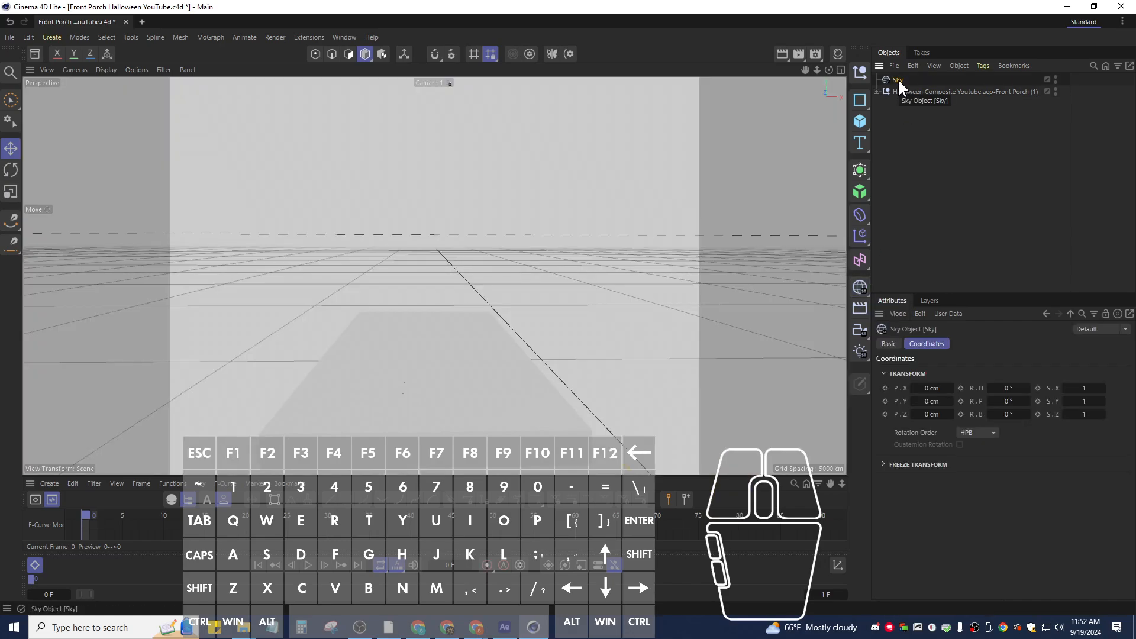
key(Delete)
click(857, 284)
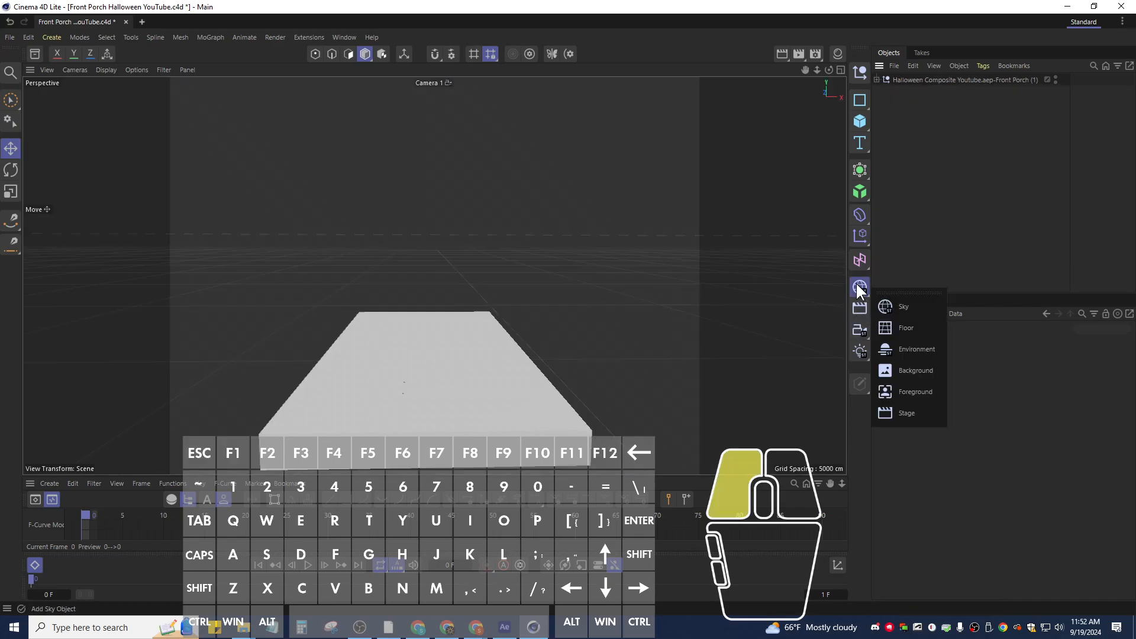
click(919, 376)
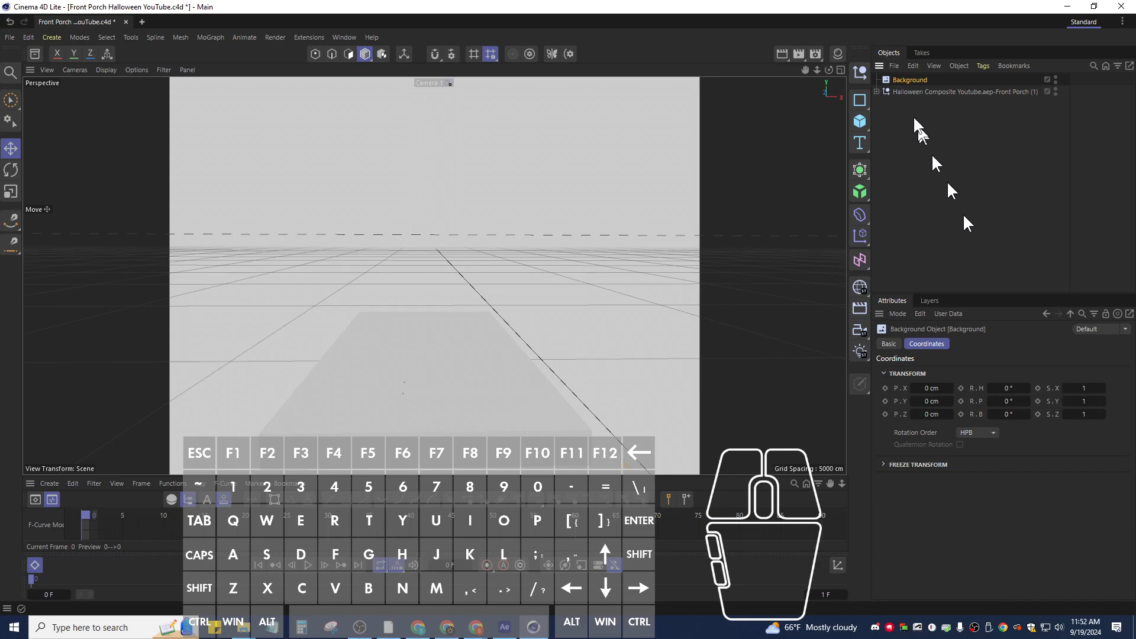
click(923, 81)
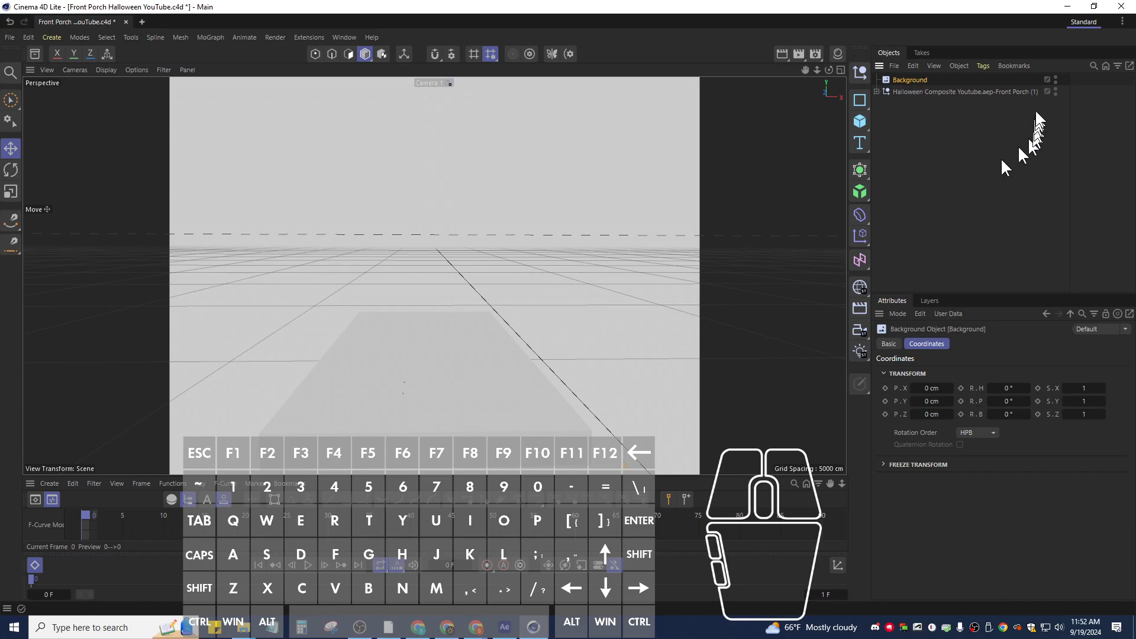
click(890, 344)
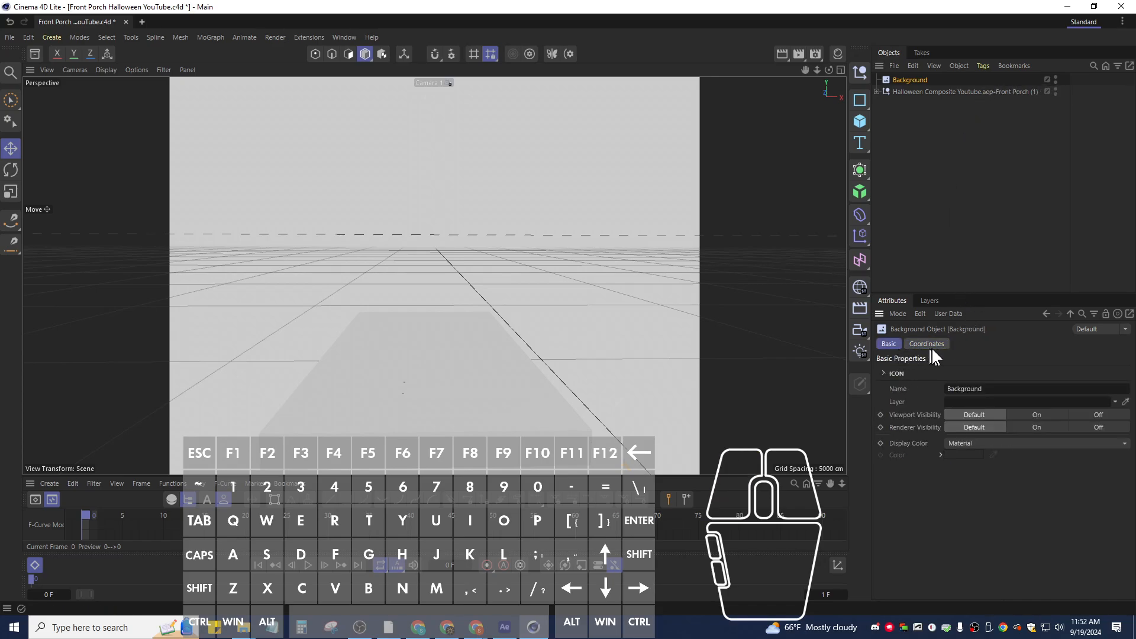
click(914, 343)
click(895, 343)
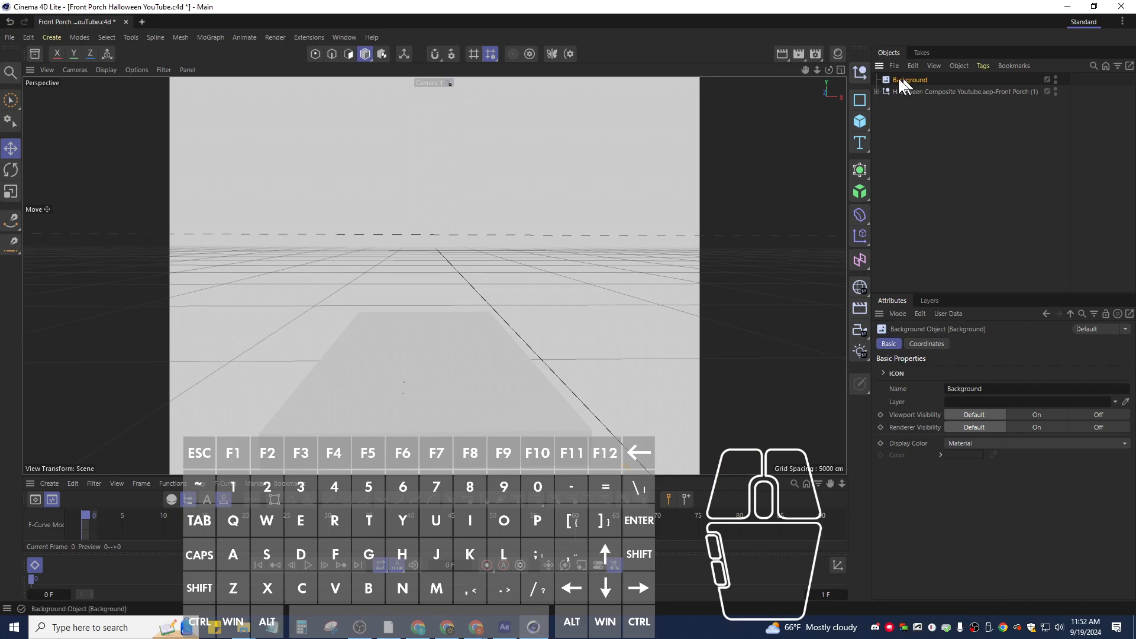
Create a new material and name it "Background Material".
click(840, 53)
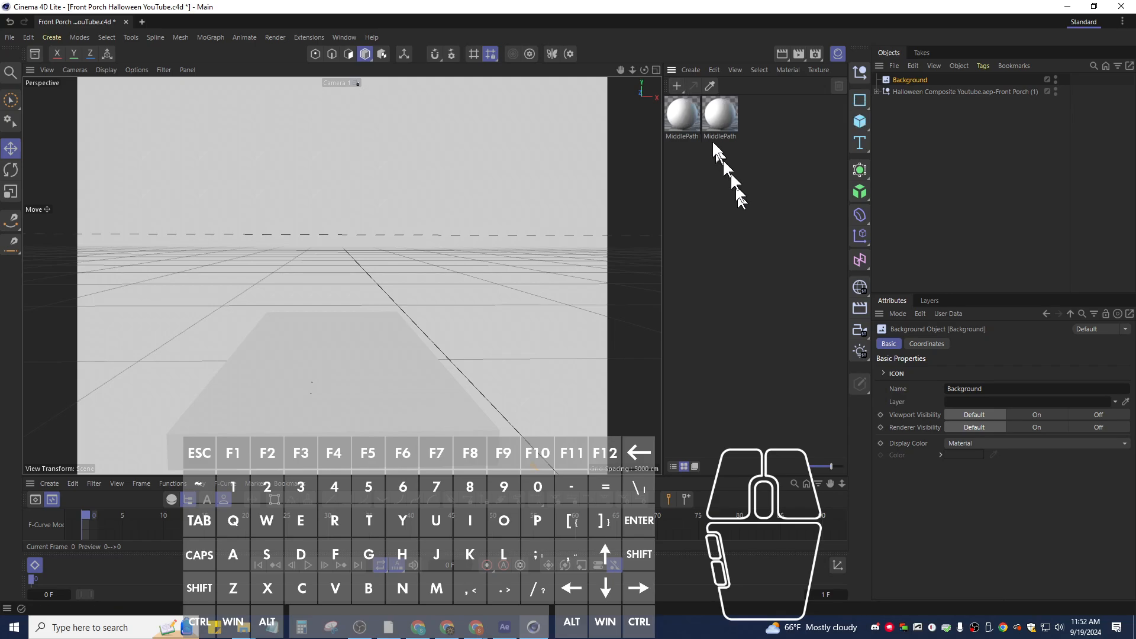
click(677, 85)
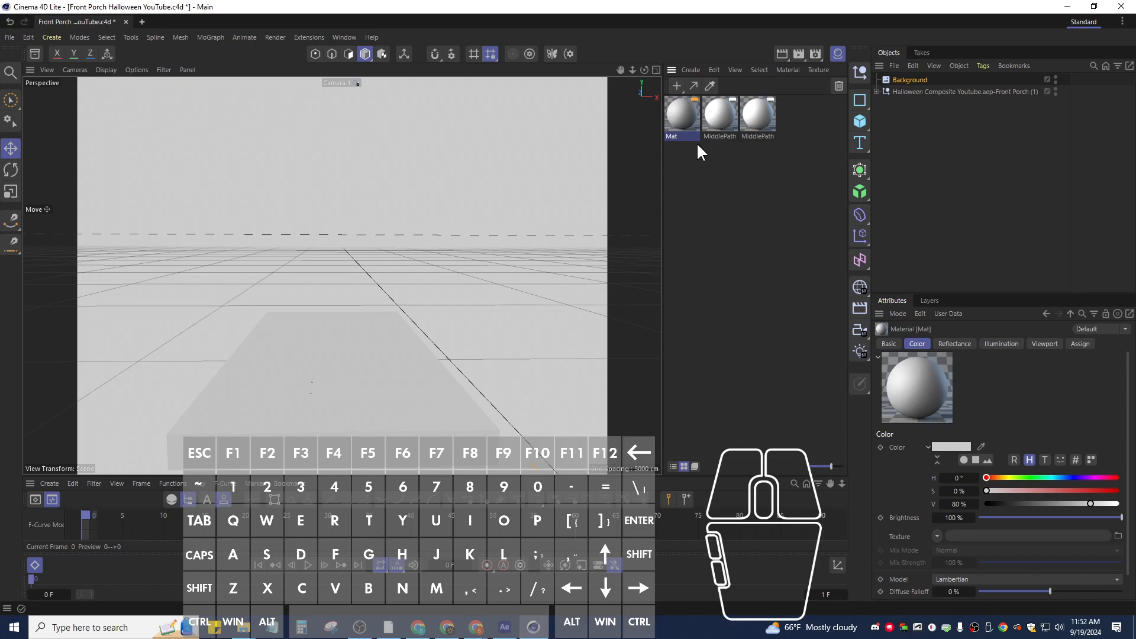
double_click(683, 135)
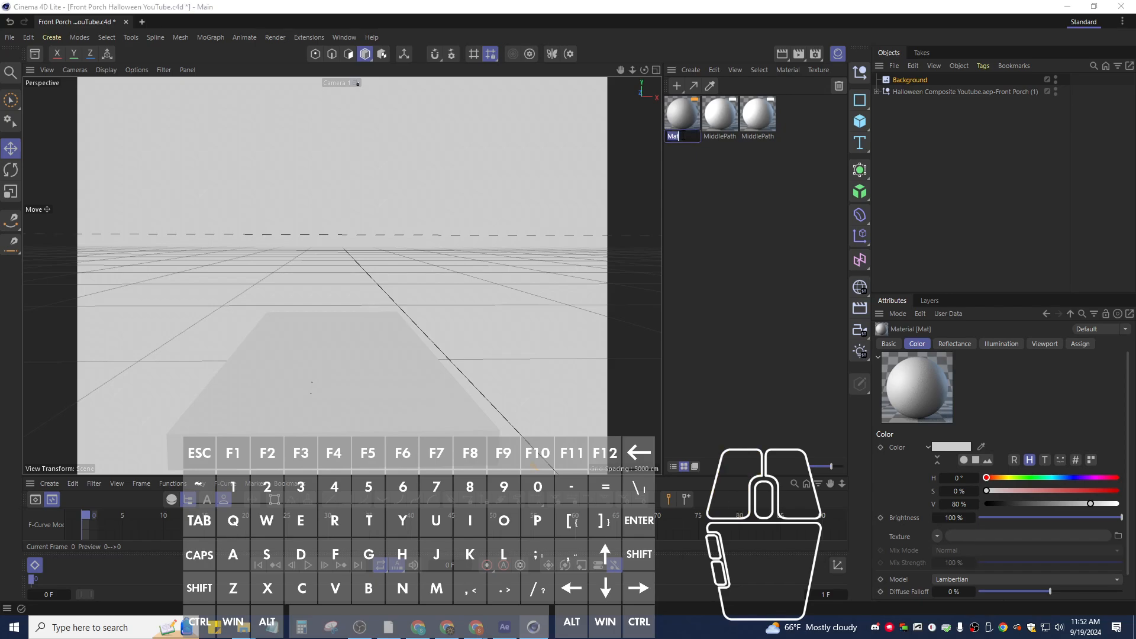
text(Back)
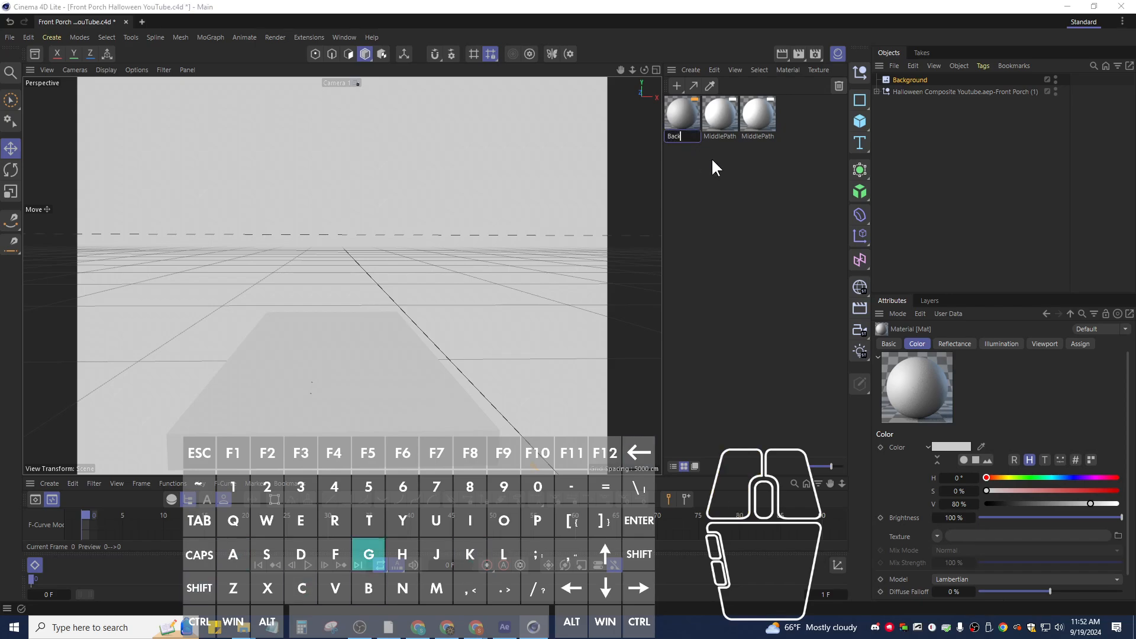
text(ground Ma)
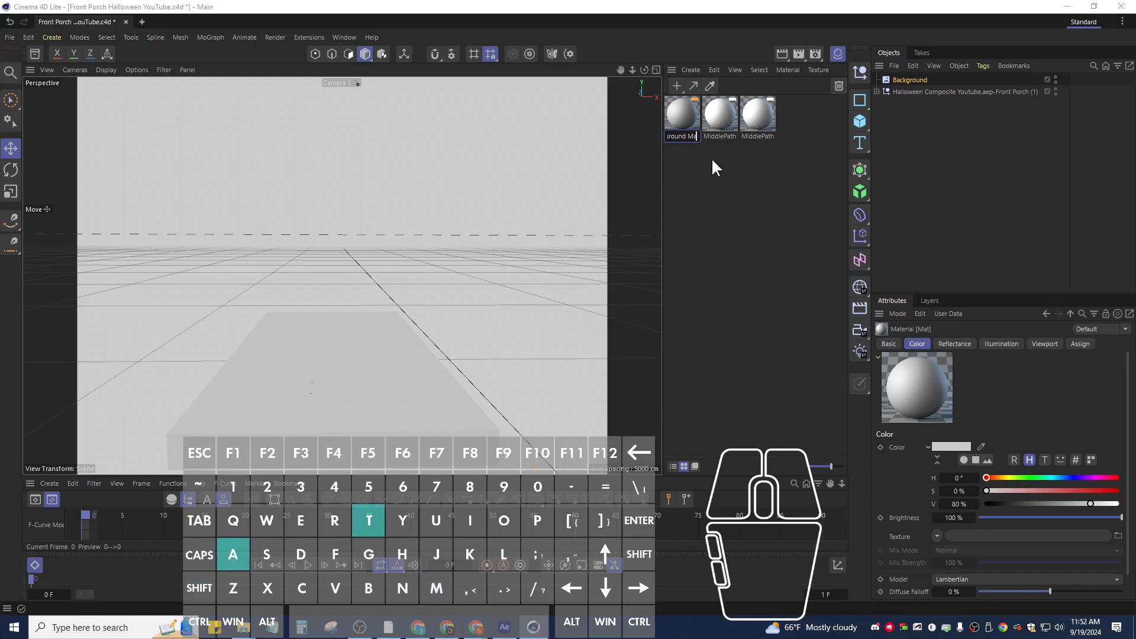
text(terial)
key(Return)
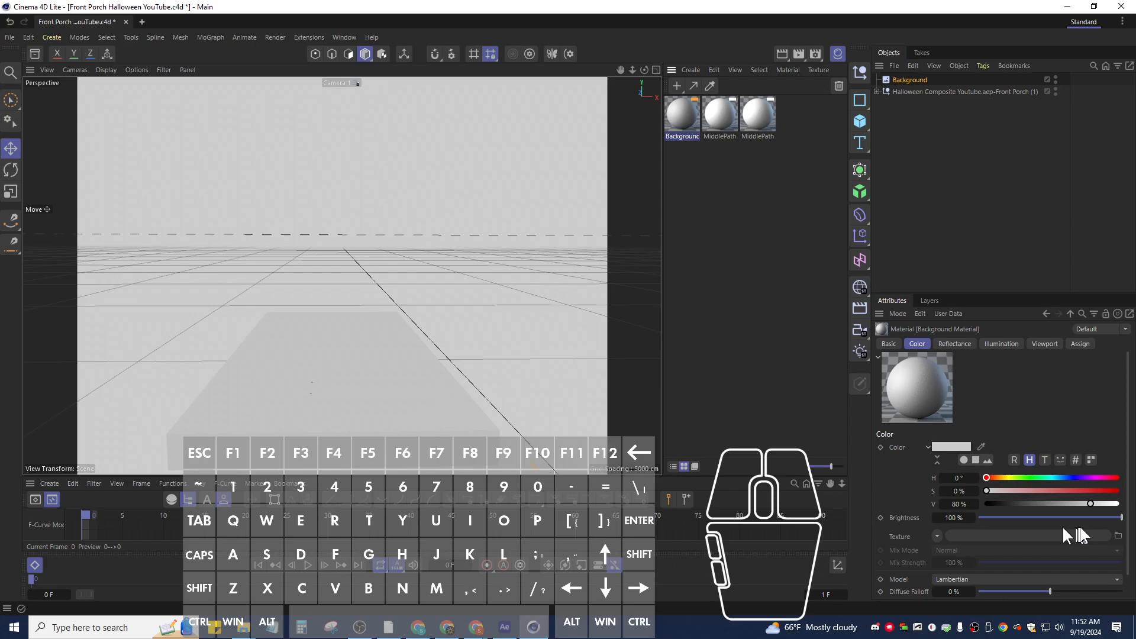
Load Front Porch (1).jpg as the new material's color texture with a copy in the project, and apply the material to the Background object.
click(1118, 535)
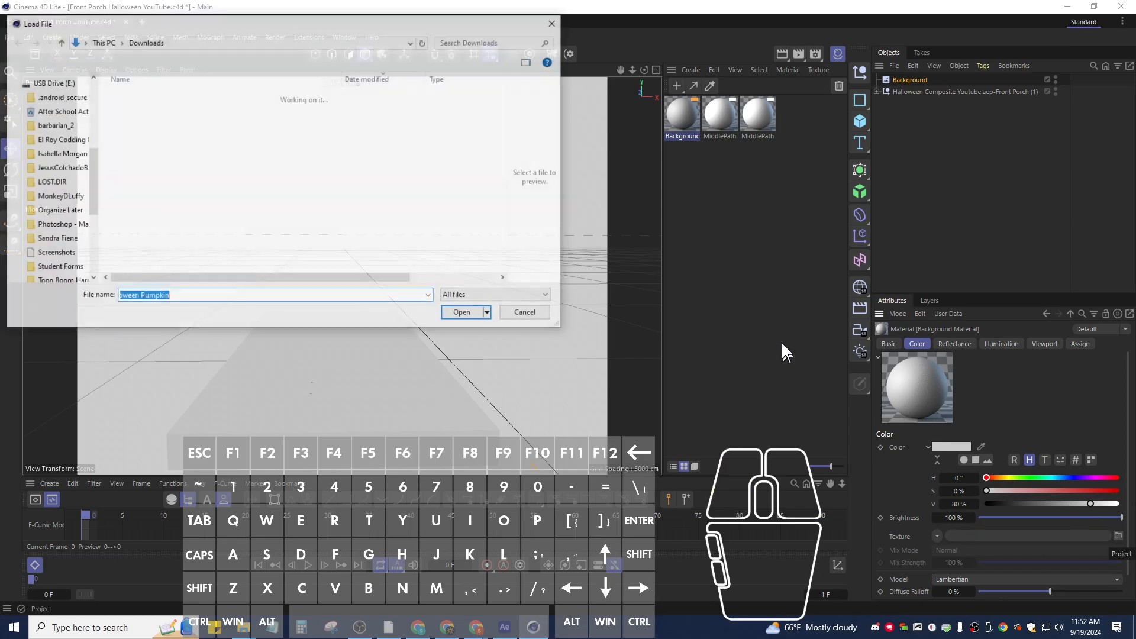
click(159, 113)
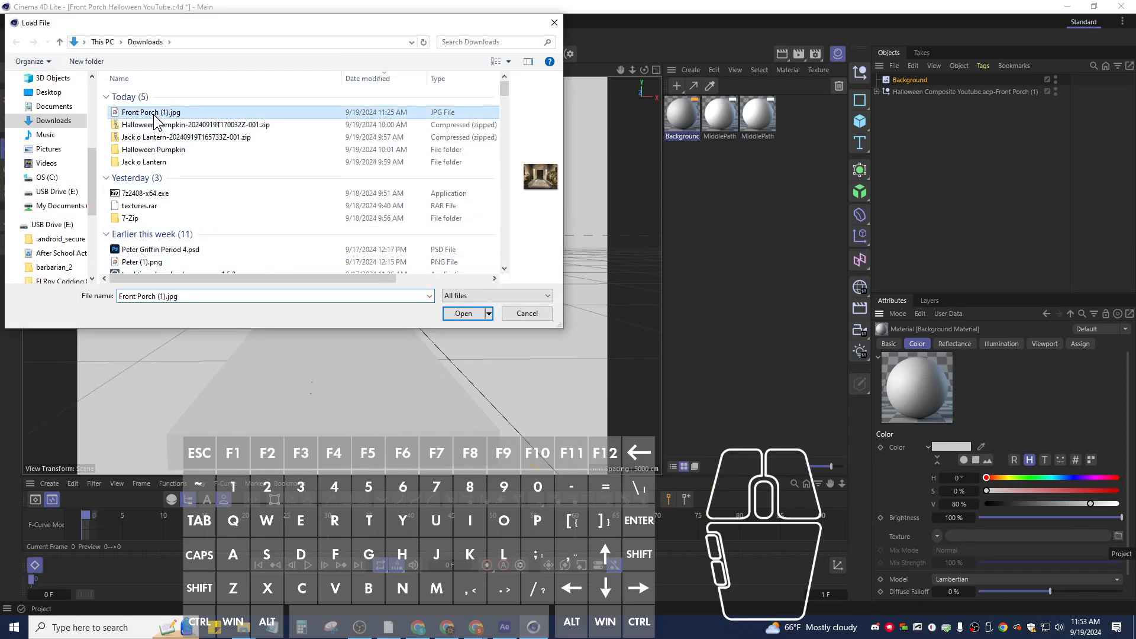
click(465, 314)
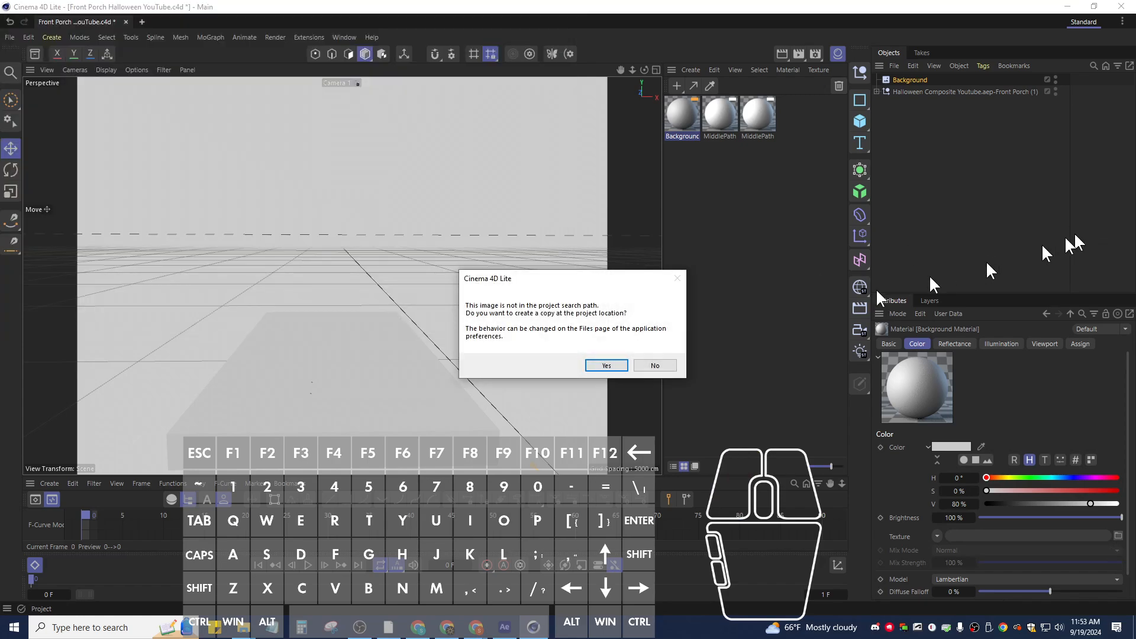
click(606, 366)
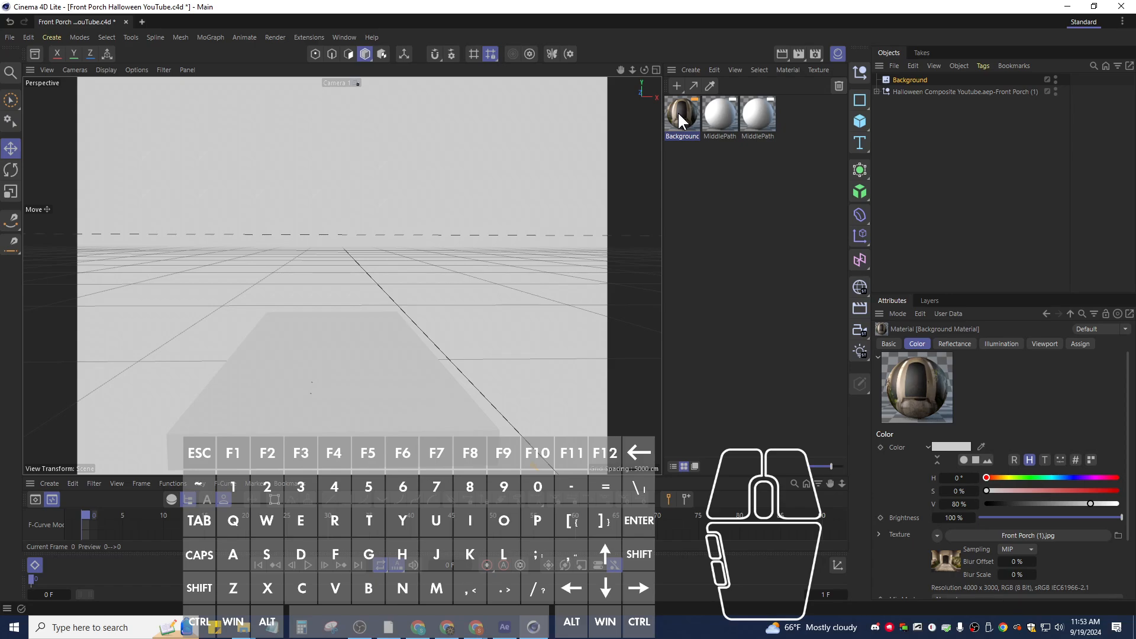
drag(677, 112, 898, 78)
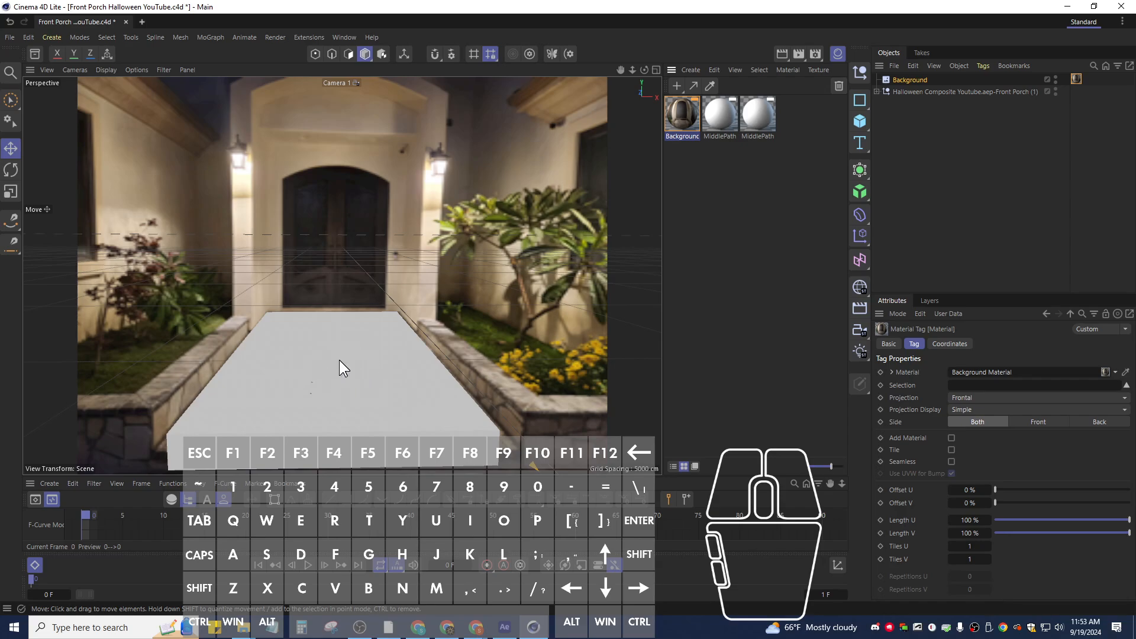
click(959, 136)
Select MiddlePath-1 inside the imported Front Porch group and switch the viewport shading to Lines.
click(877, 92)
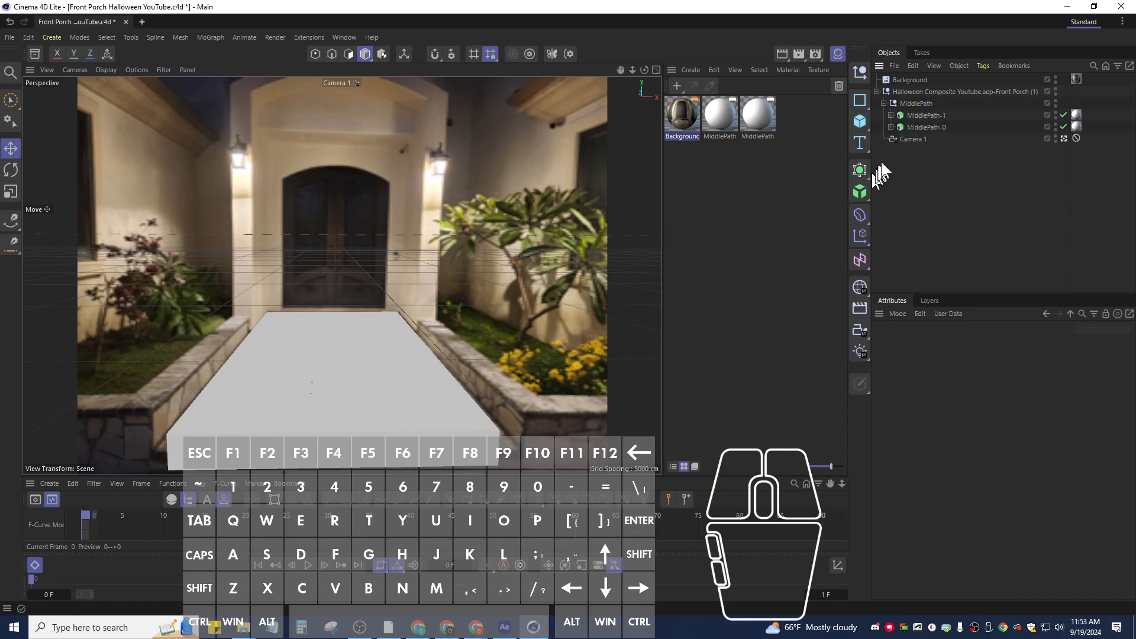
click(918, 116)
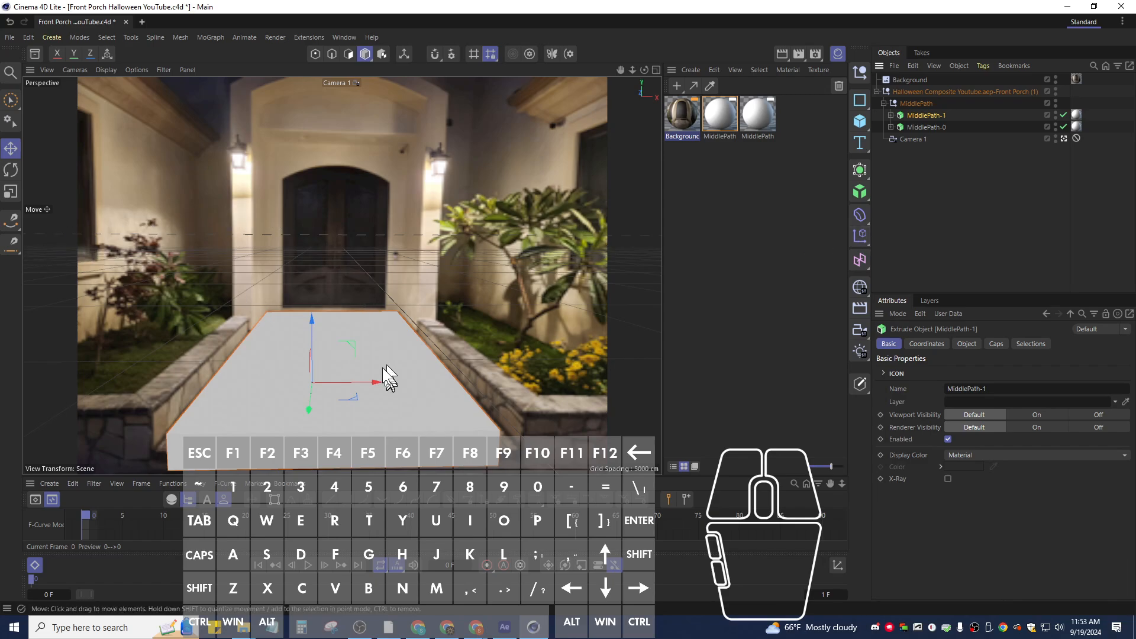
click(107, 70)
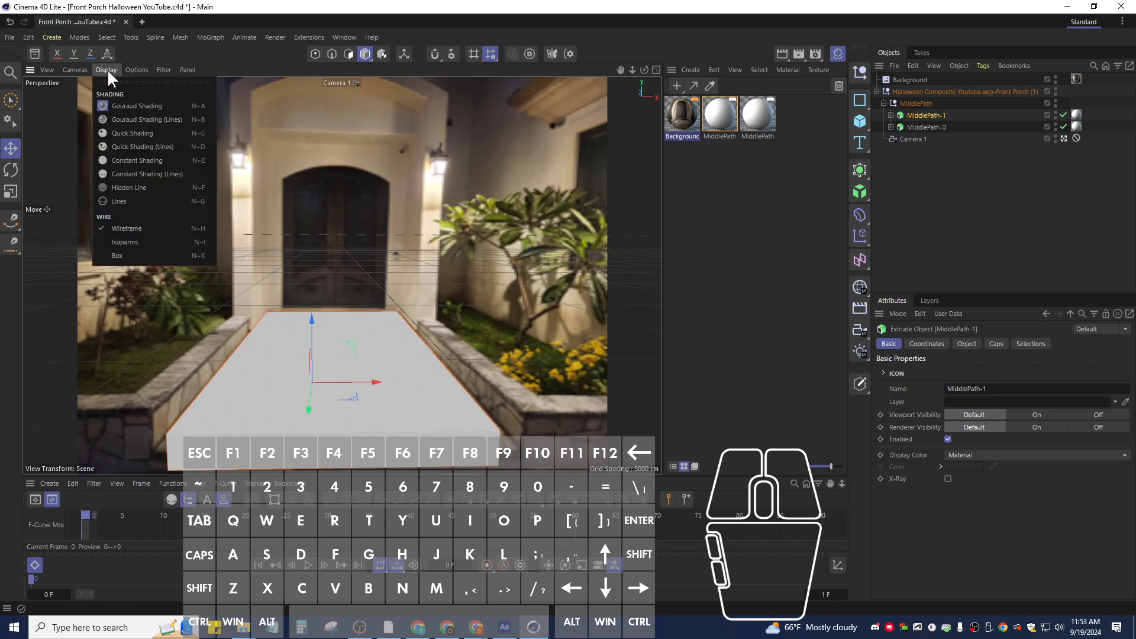
click(111, 227)
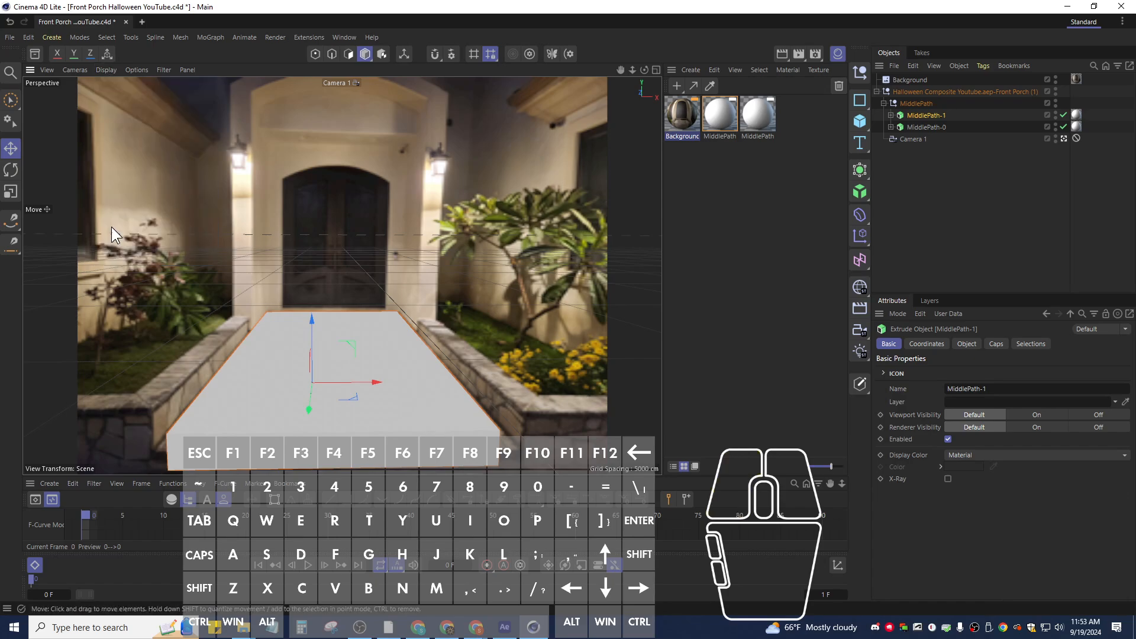
click(111, 67)
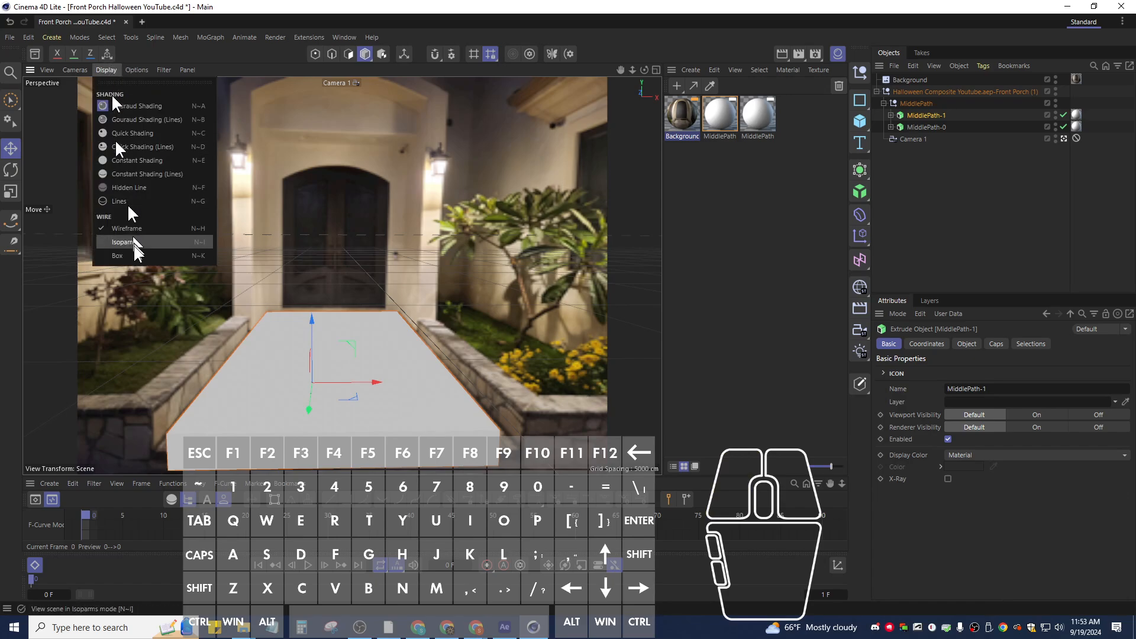
click(138, 197)
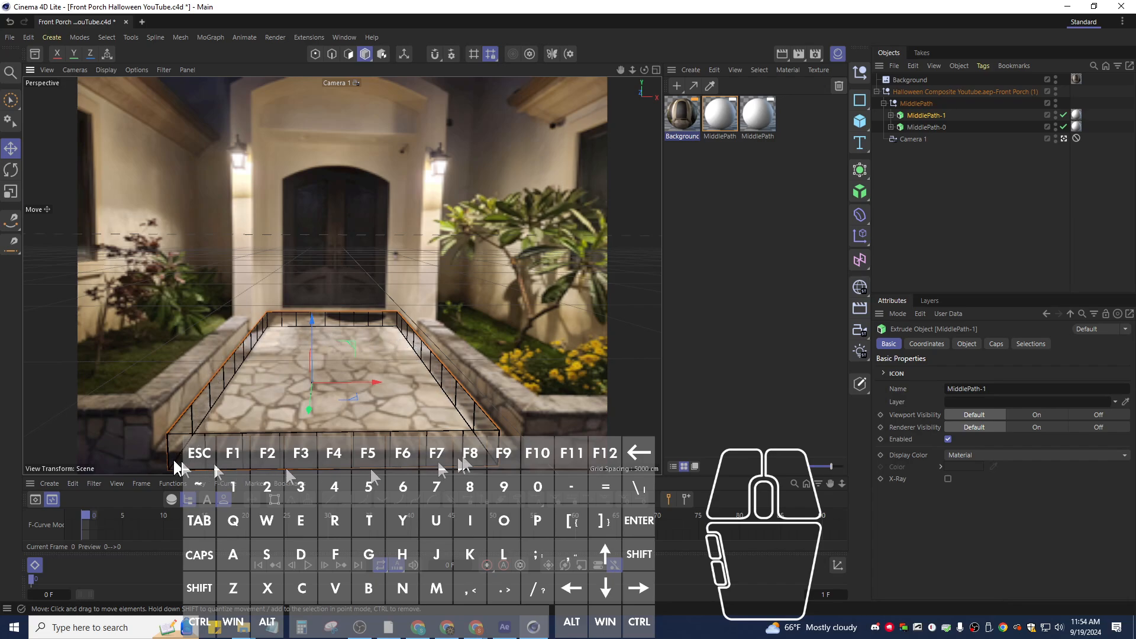
click(925, 128)
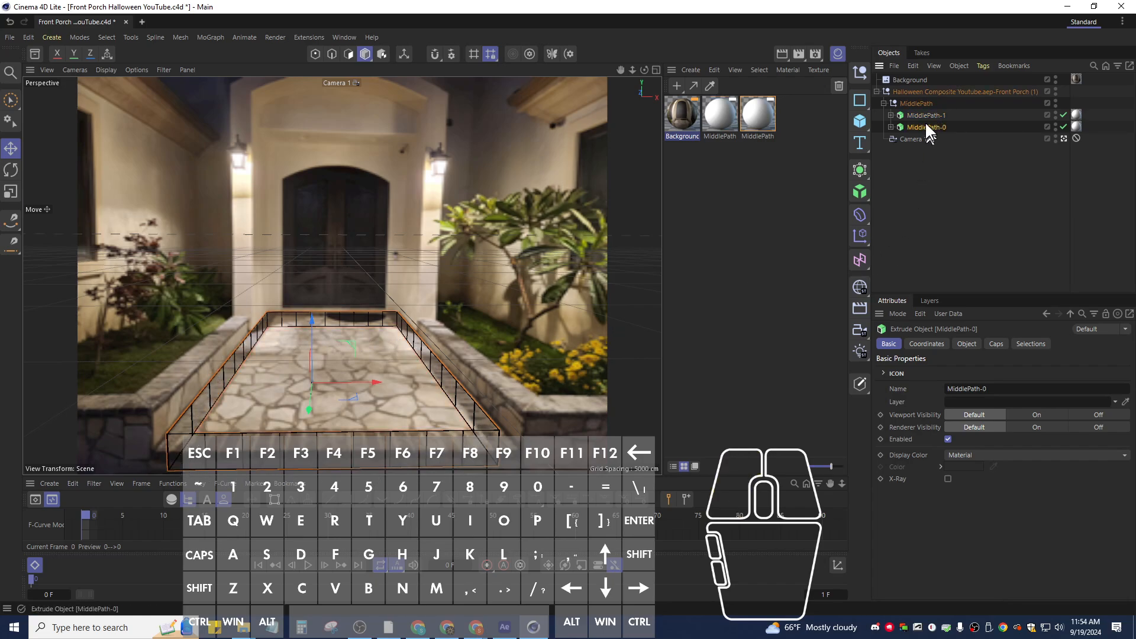
click(924, 124)
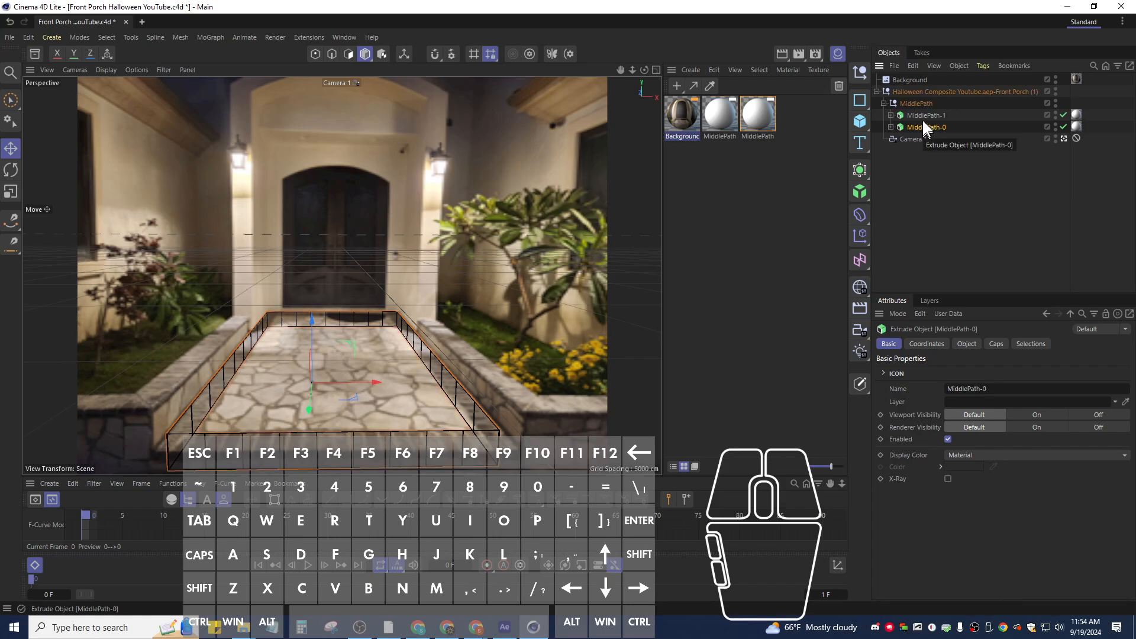
click(922, 114)
click(921, 123)
click(922, 118)
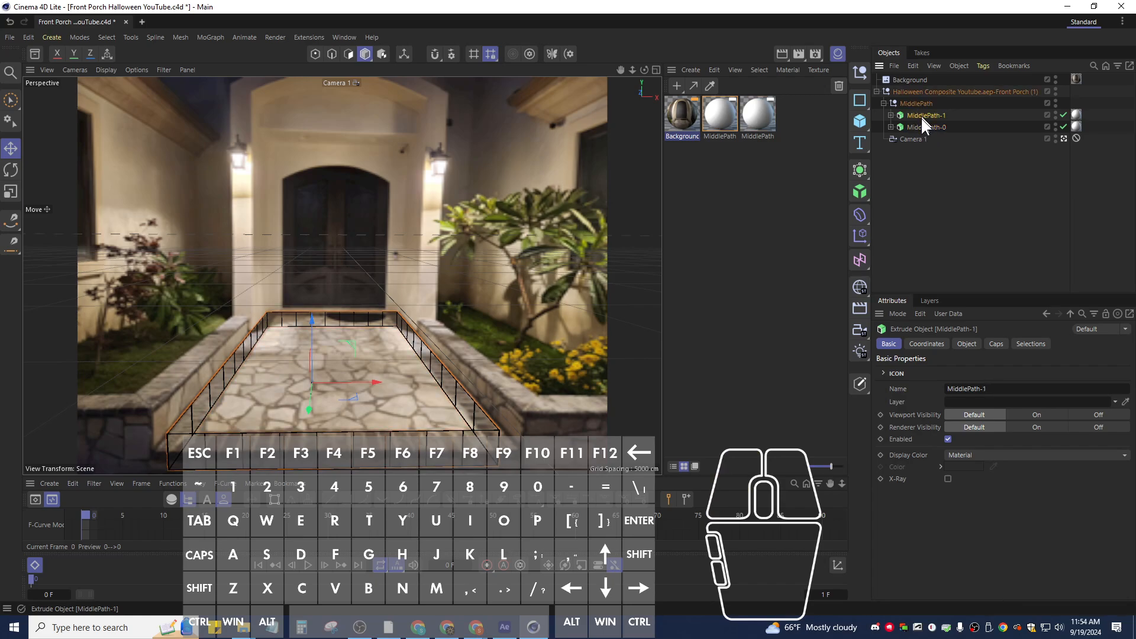
click(918, 123)
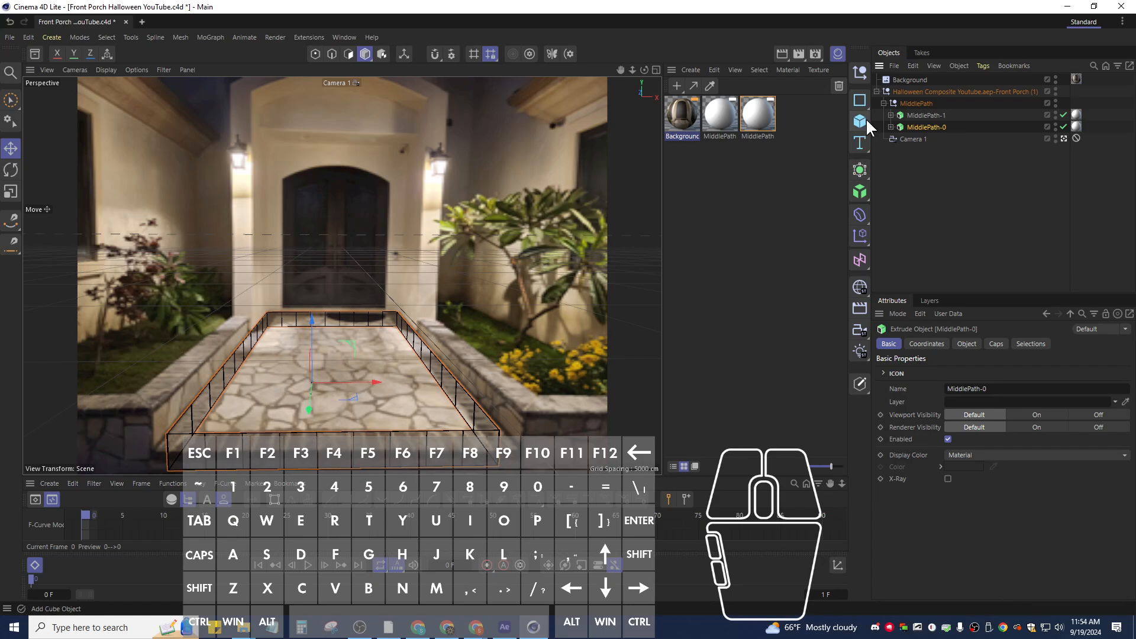
Add a cube named "Middle Path" and make it a child of the MiddlePath-1 extrude object.
drag(864, 119, 889, 134)
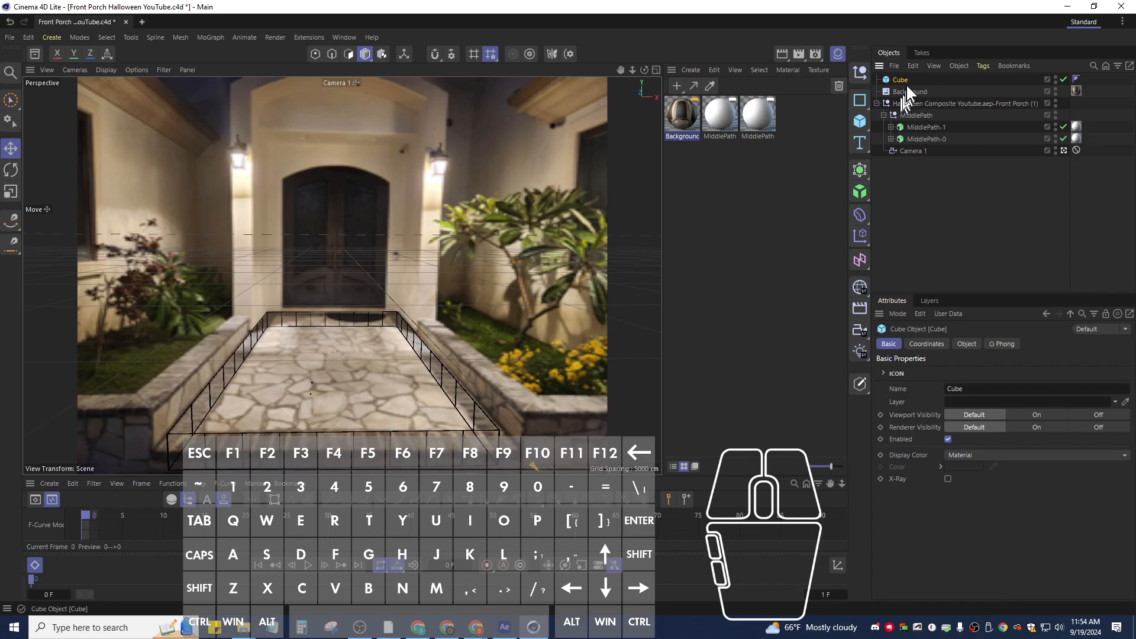
double_click(902, 80)
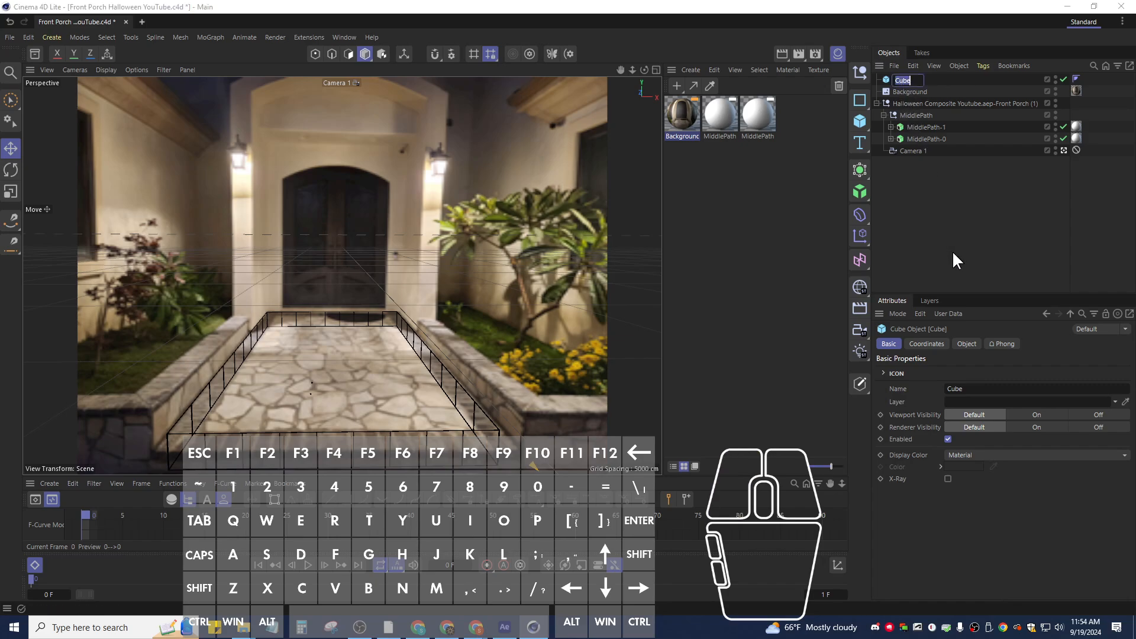
text(Idle Path)
key(Return)
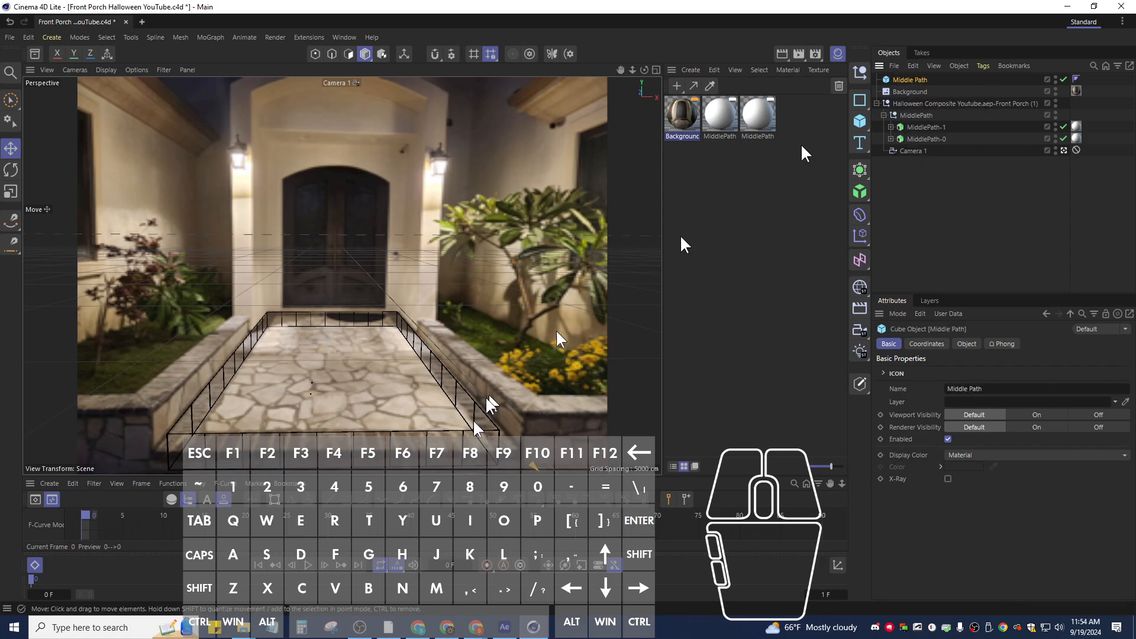
drag(910, 80, 917, 127)
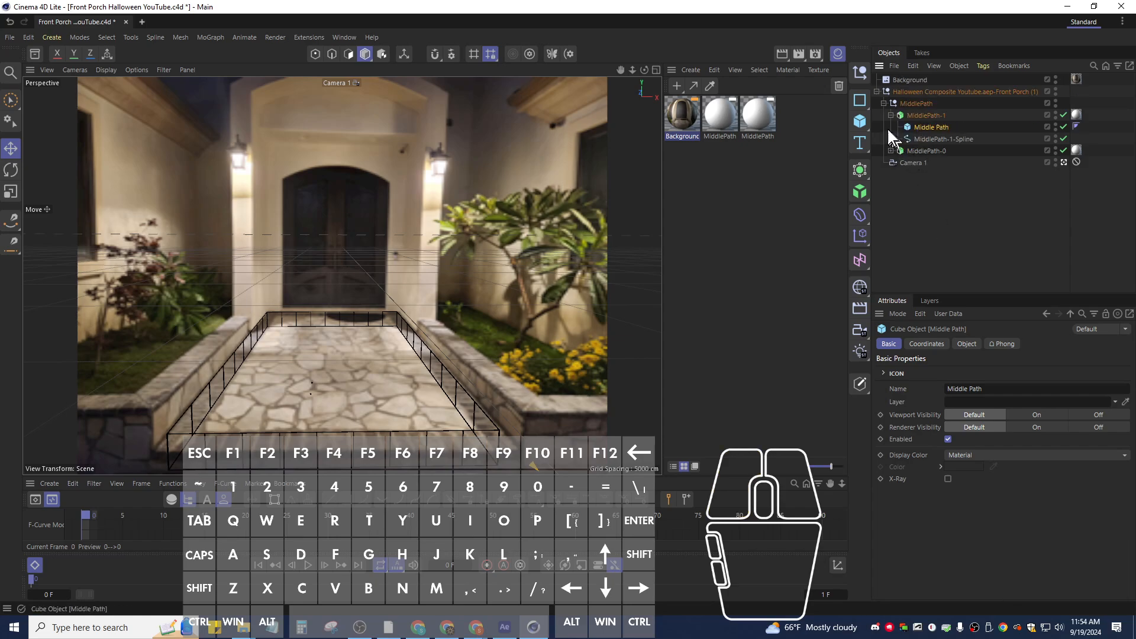
Set the Middle Path cube's X, Y and Z position to 0 cm to align it with its parent.
click(928, 127)
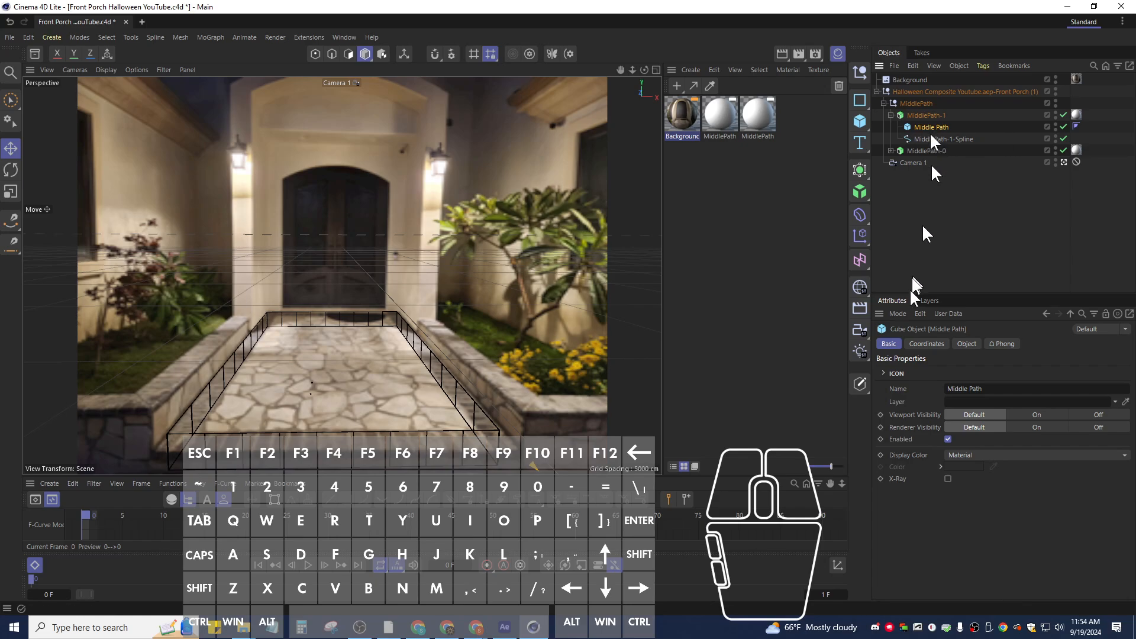
click(925, 345)
click(925, 387)
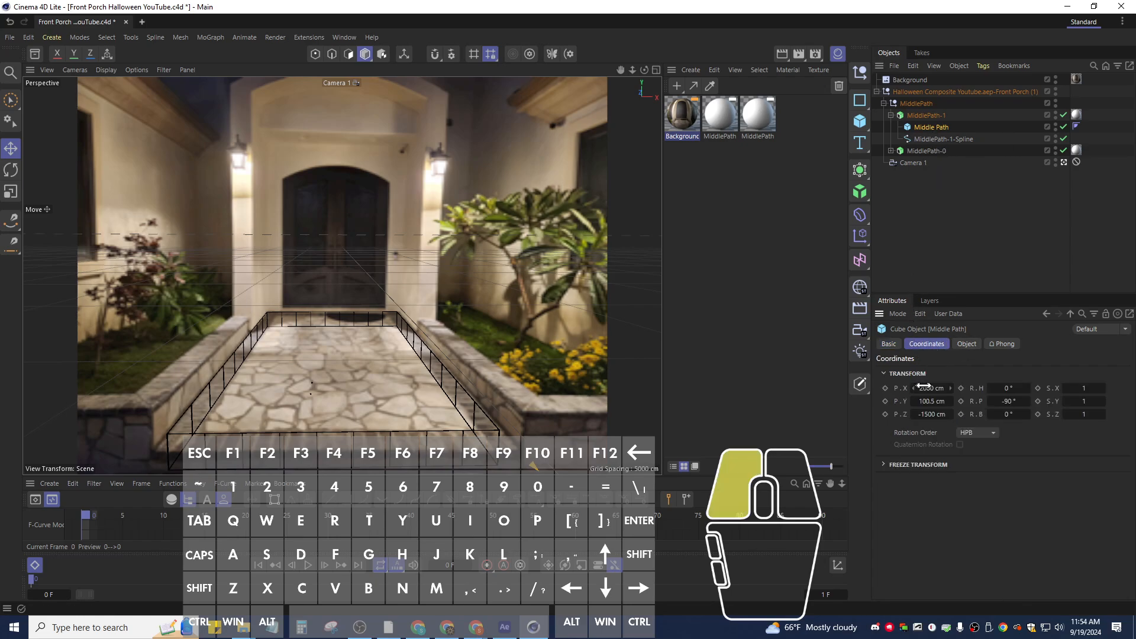
text(0)
click(931, 401)
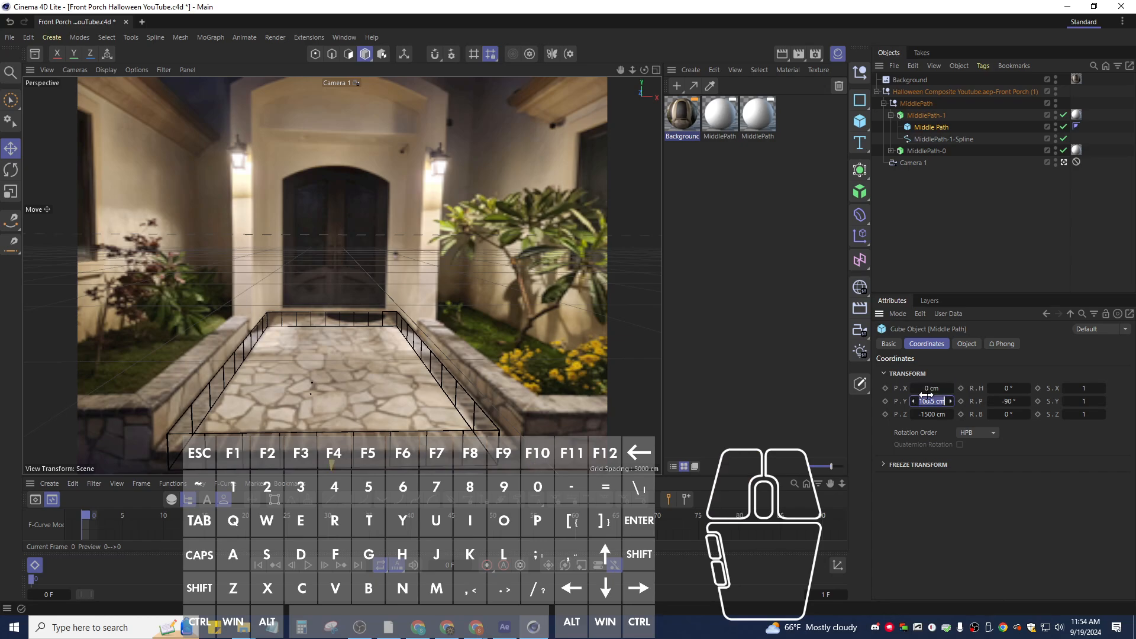
text(0)
click(929, 414)
click(949, 237)
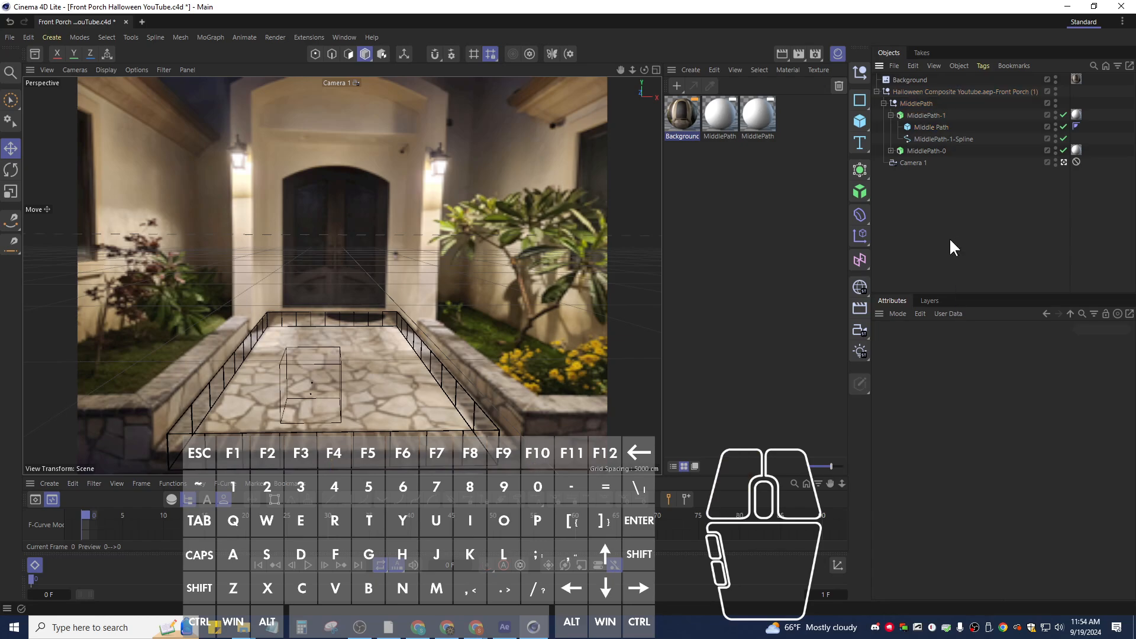
Move the Middle Path cube out of MiddlePath-1 to directly under the Front Porch (1) group and set its Z position to 0 cm.
click(931, 127)
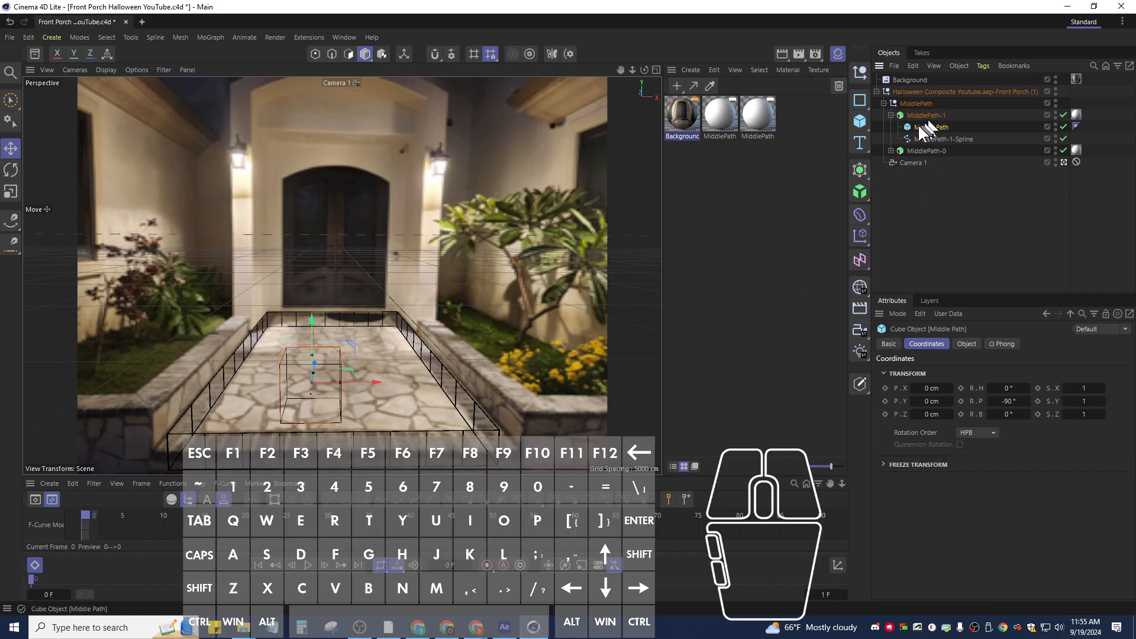
click(891, 115)
click(891, 115)
drag(921, 126, 915, 105)
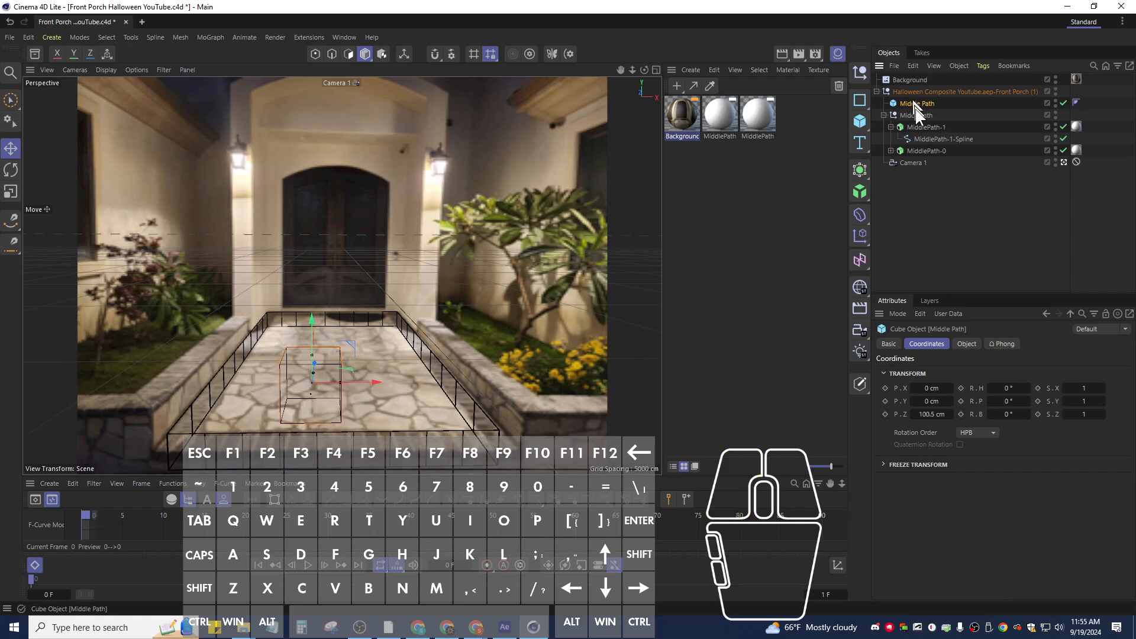
click(916, 102)
click(930, 415)
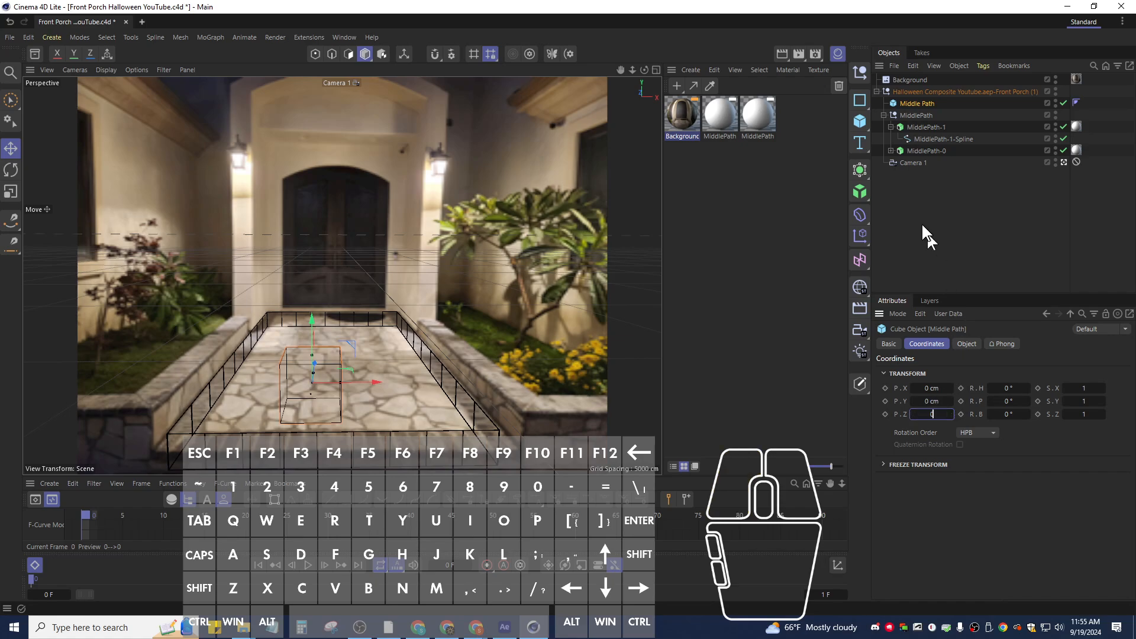
key(Return)
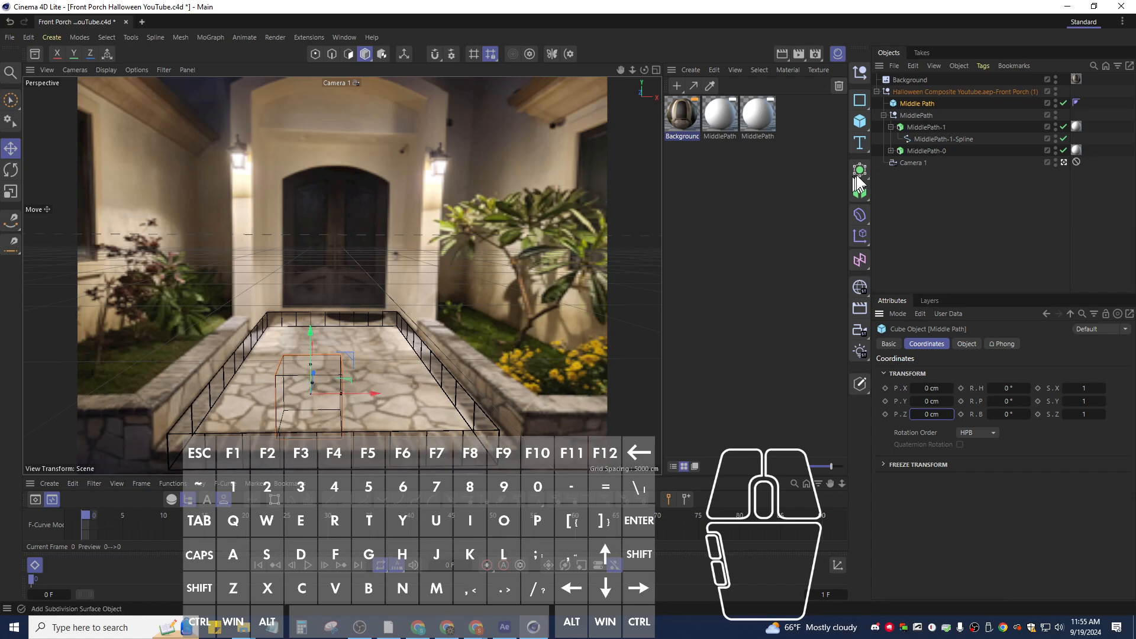
Hide the MiddlePath-1 and MiddlePath-0 extrude objects and select the Middle Path cube.
click(916, 125)
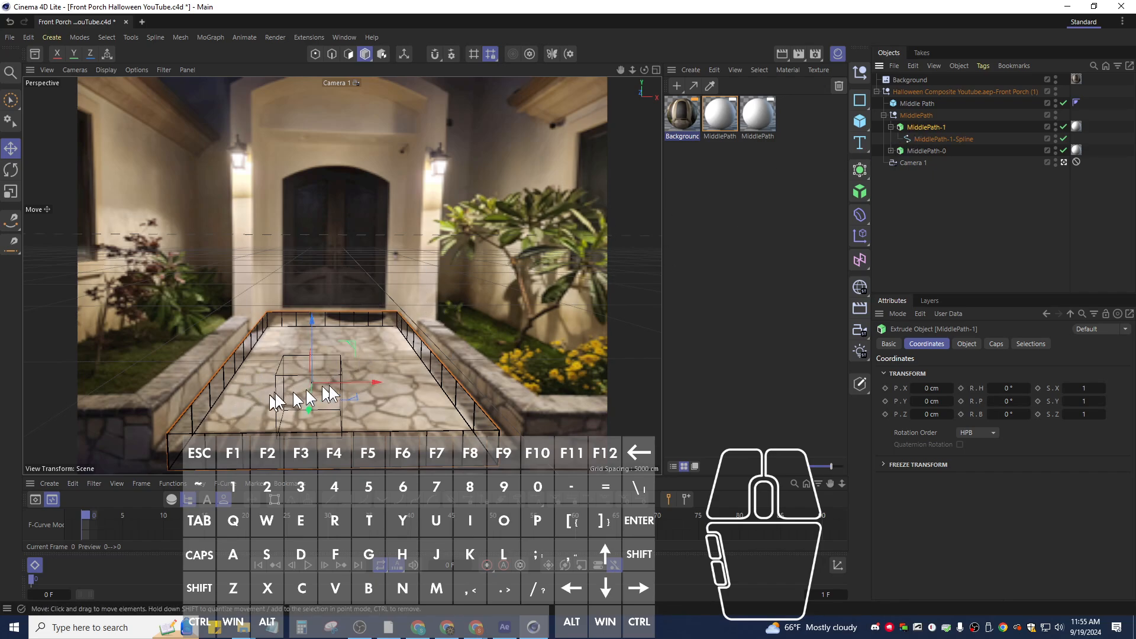
click(911, 103)
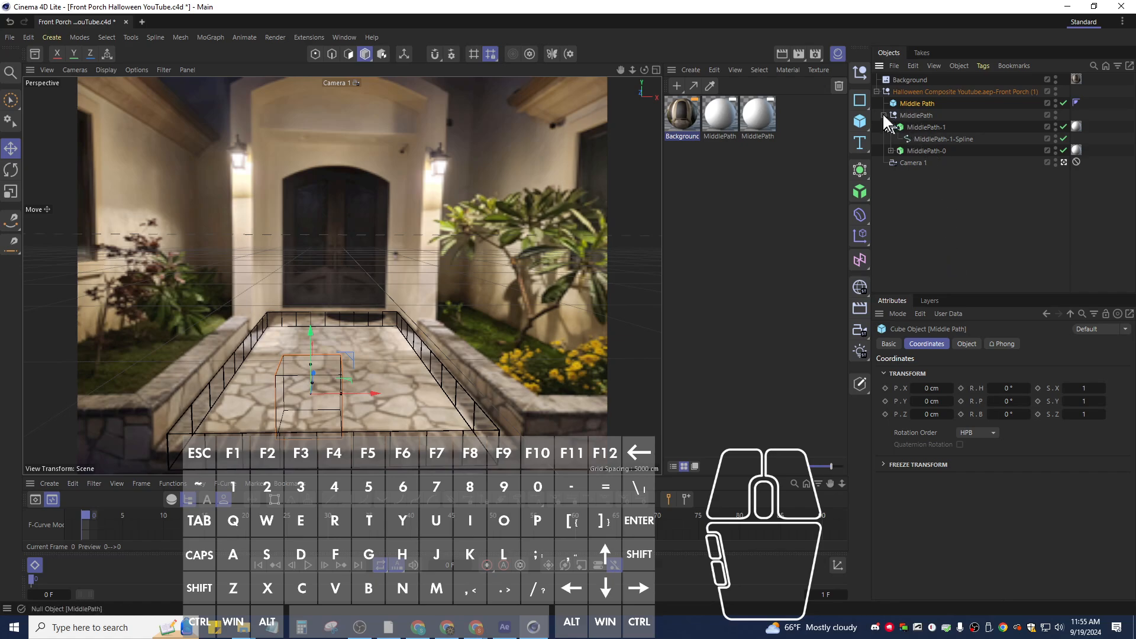
click(1055, 148)
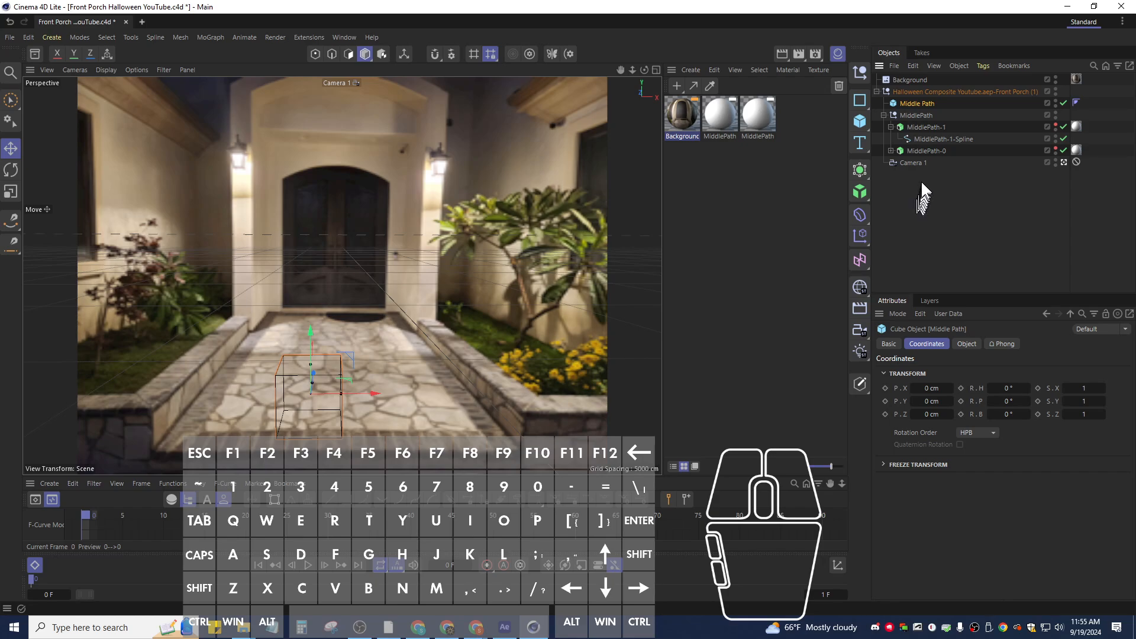
Set the Middle Path cube's Y size to 100 cm.
click(977, 344)
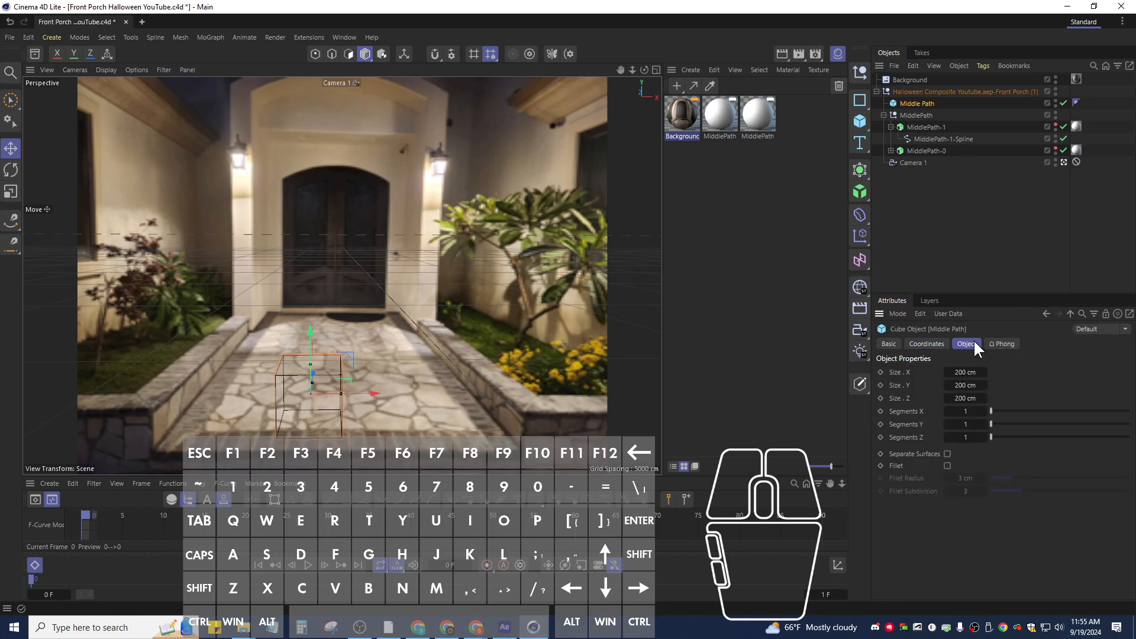
click(966, 372)
click(964, 385)
text(100.)
key(Return)
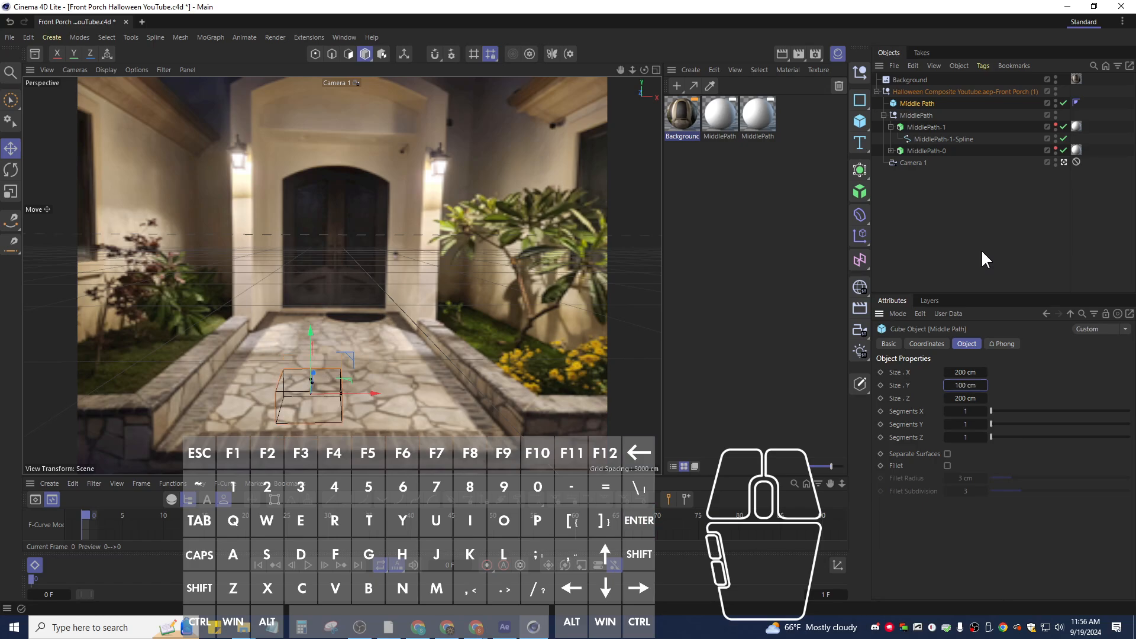
Try X sizes of 800 cm and 900 cm on the Middle Path cube.
click(965, 399)
click(964, 373)
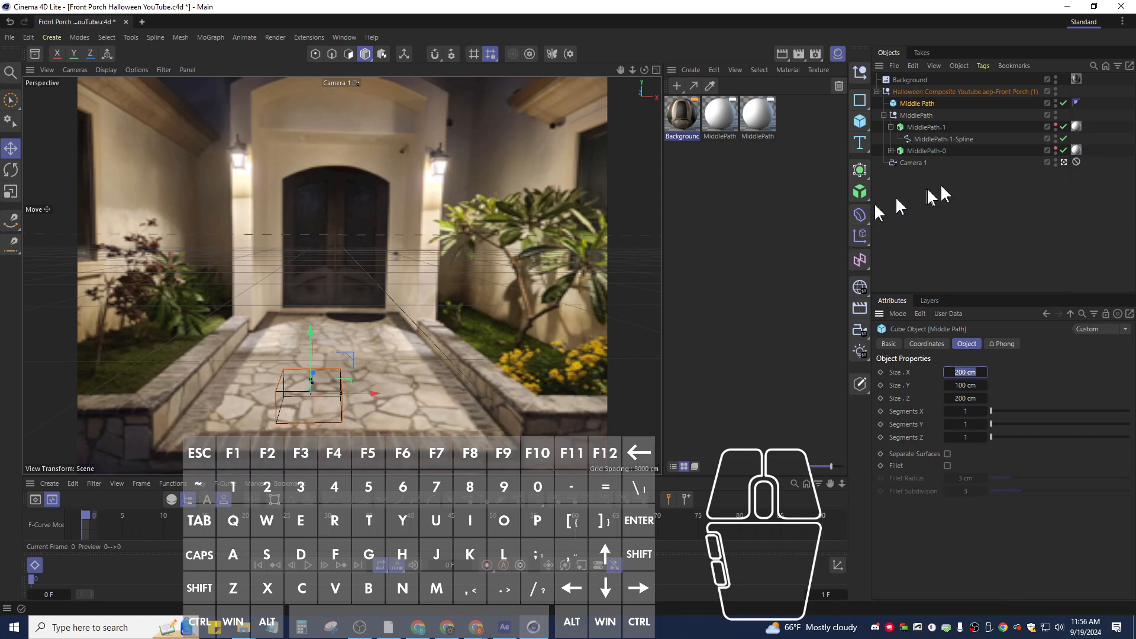
text(800)
key(Return)
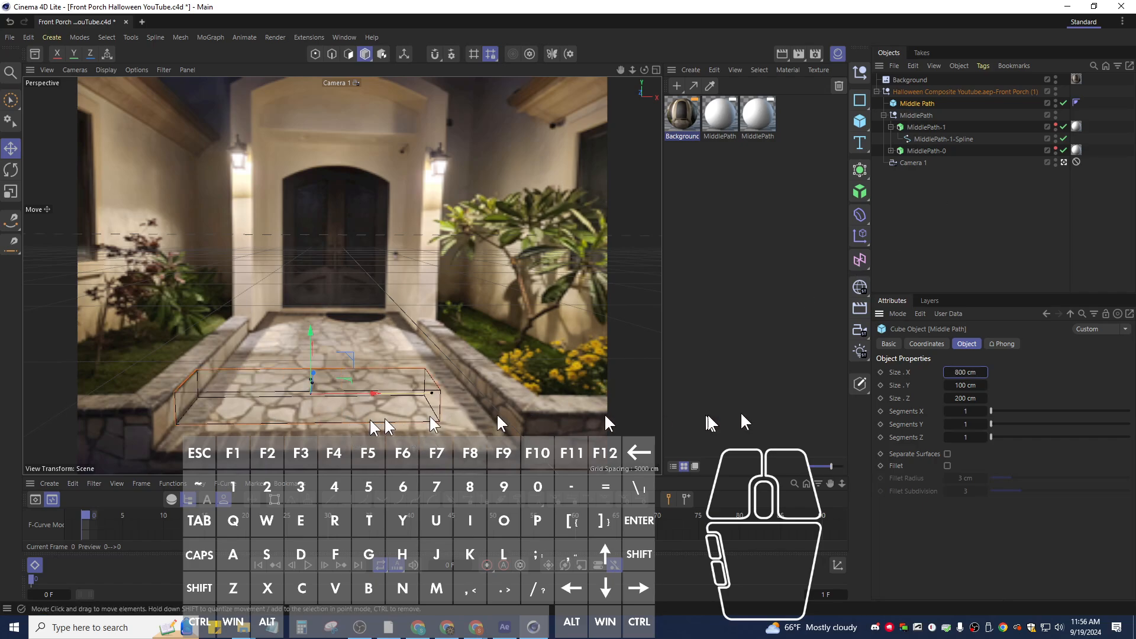
click(950, 372)
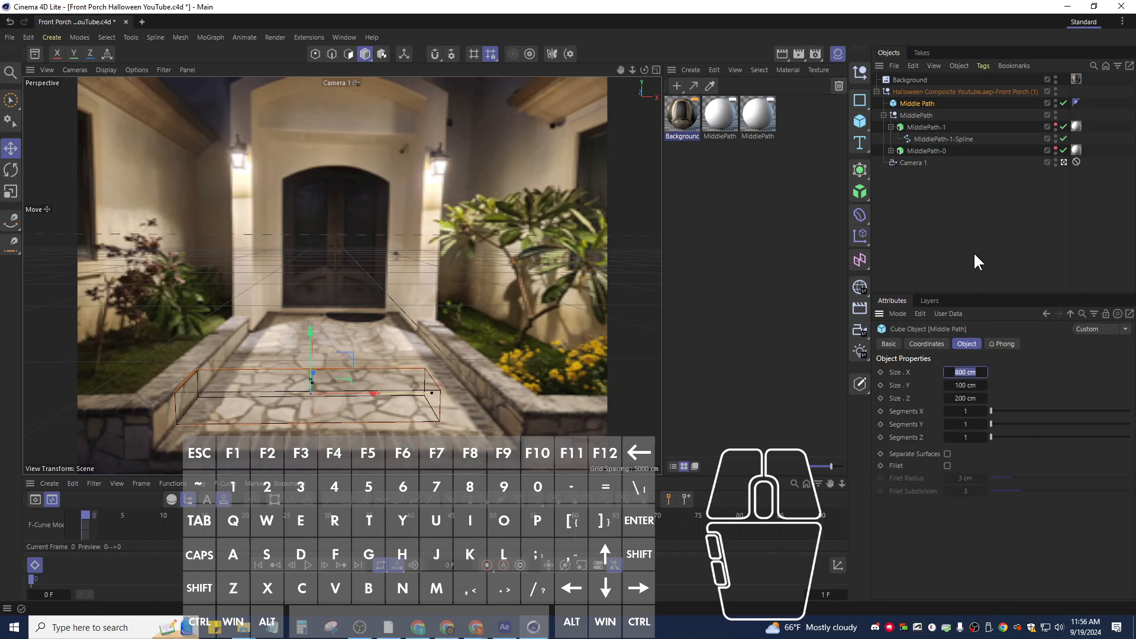
text(900)
key(Return)
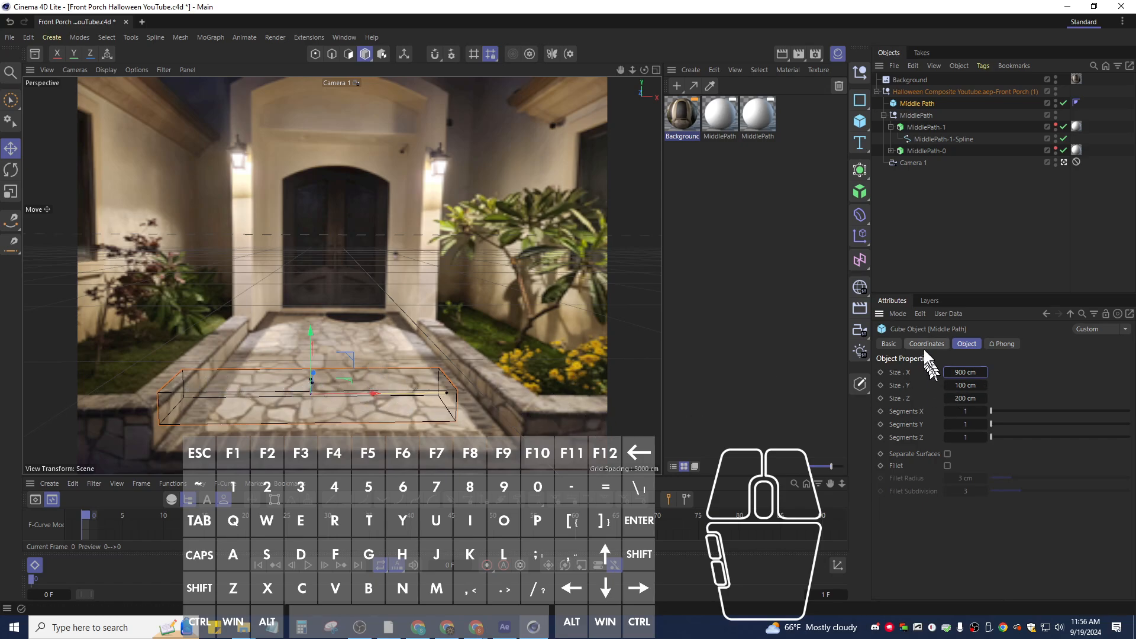
Switch to After Effects, check the rectangle size of the MiddlePath shape layer, and return to Cinema 4D.
click(965, 399)
click(912, 125)
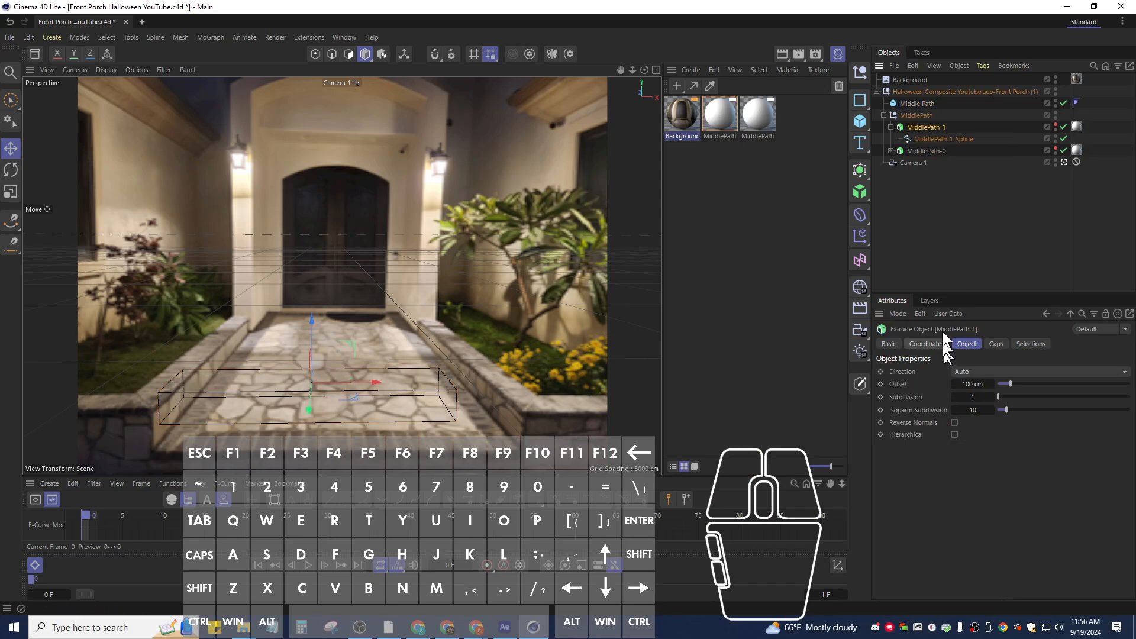
click(922, 151)
click(505, 627)
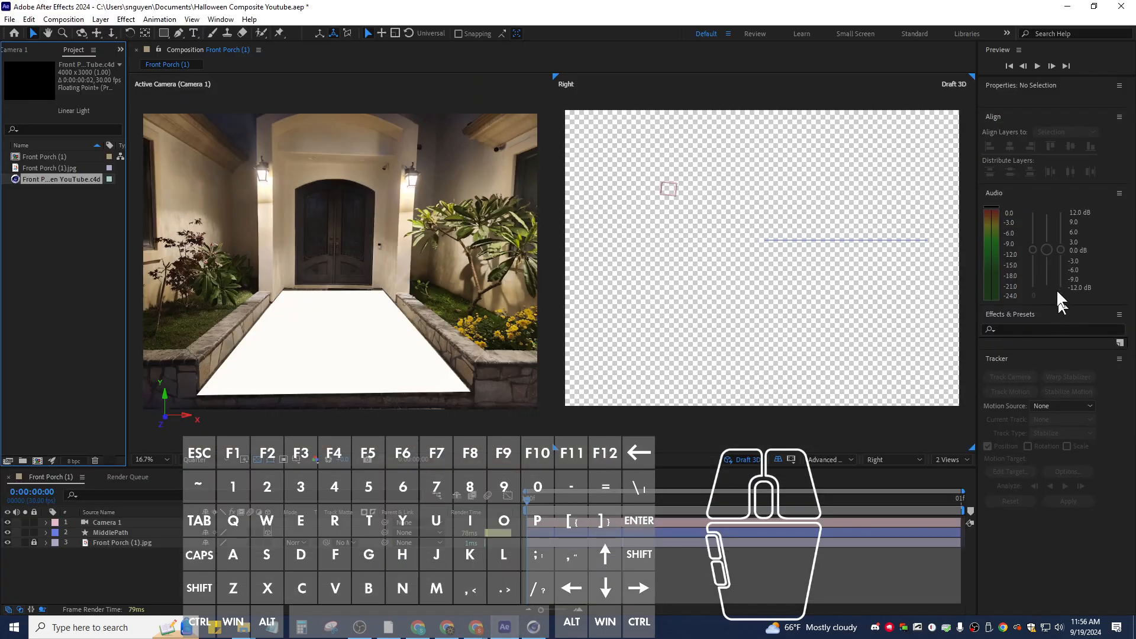
click(125, 532)
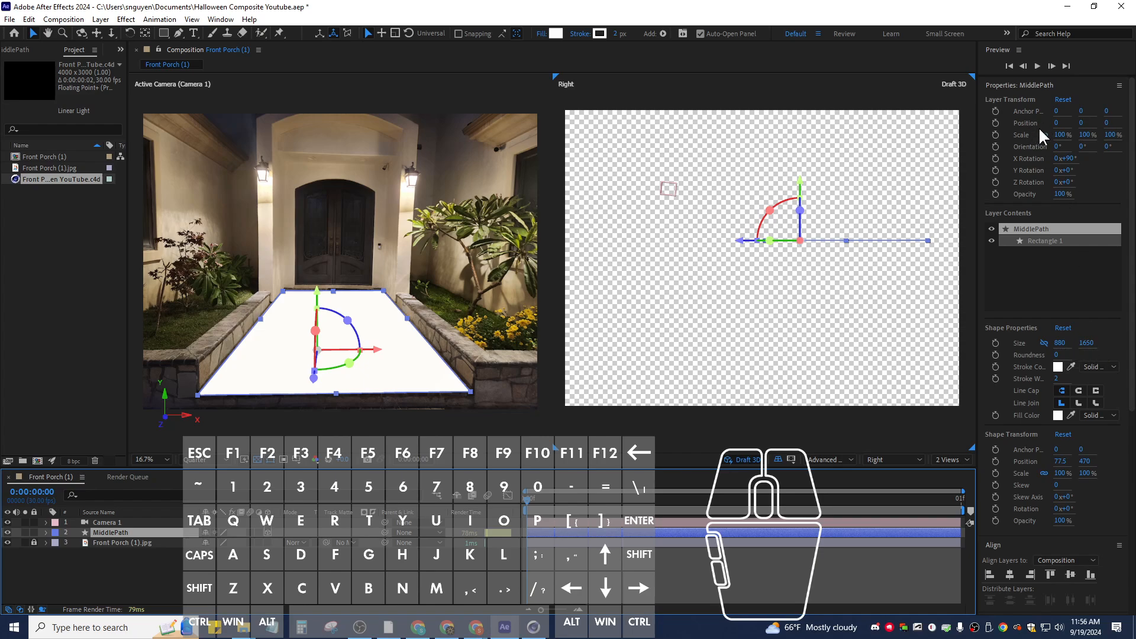
click(1067, 8)
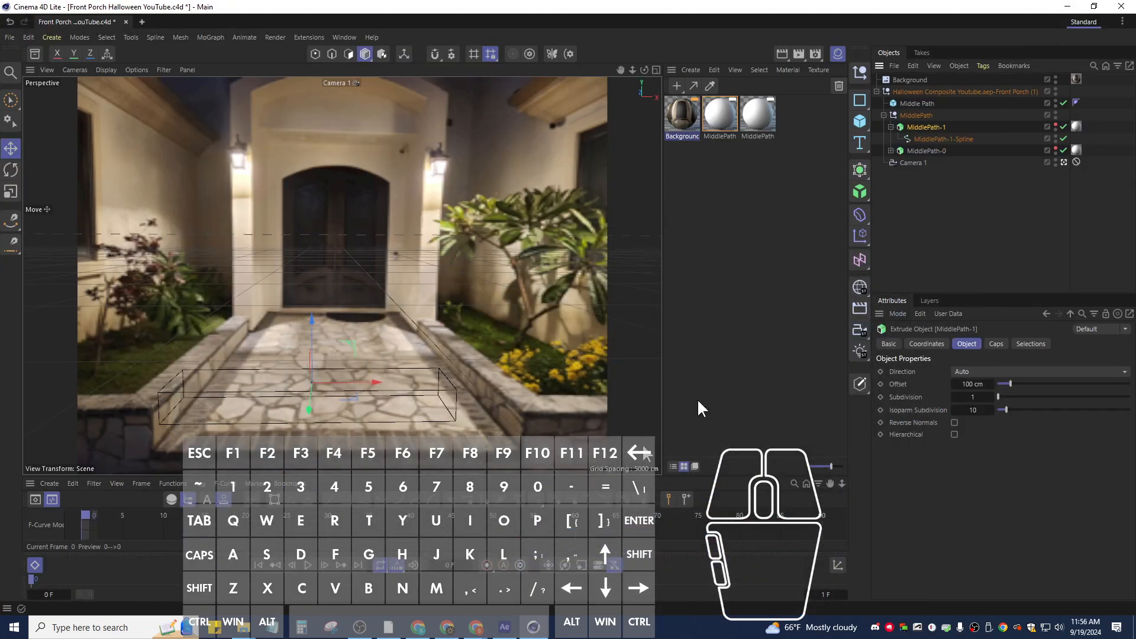
Set the Middle Path cube's X size to 880 cm and its Z size to 1650 cm.
click(917, 104)
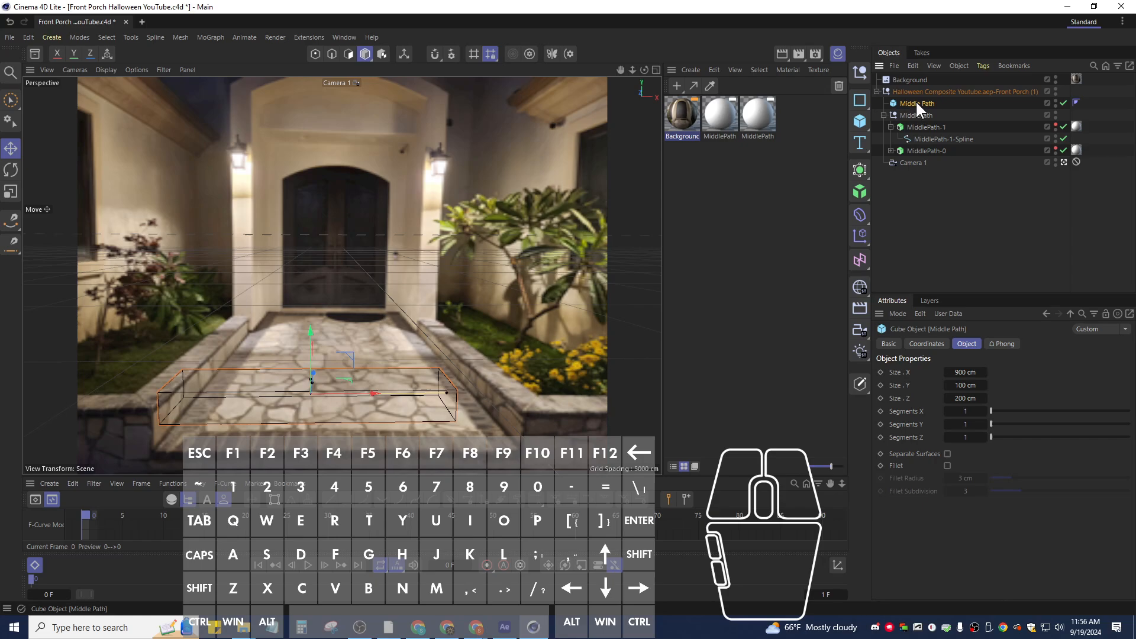
double_click(967, 399)
double_click(961, 372)
text(880)
double_click(960, 398)
text(1650)
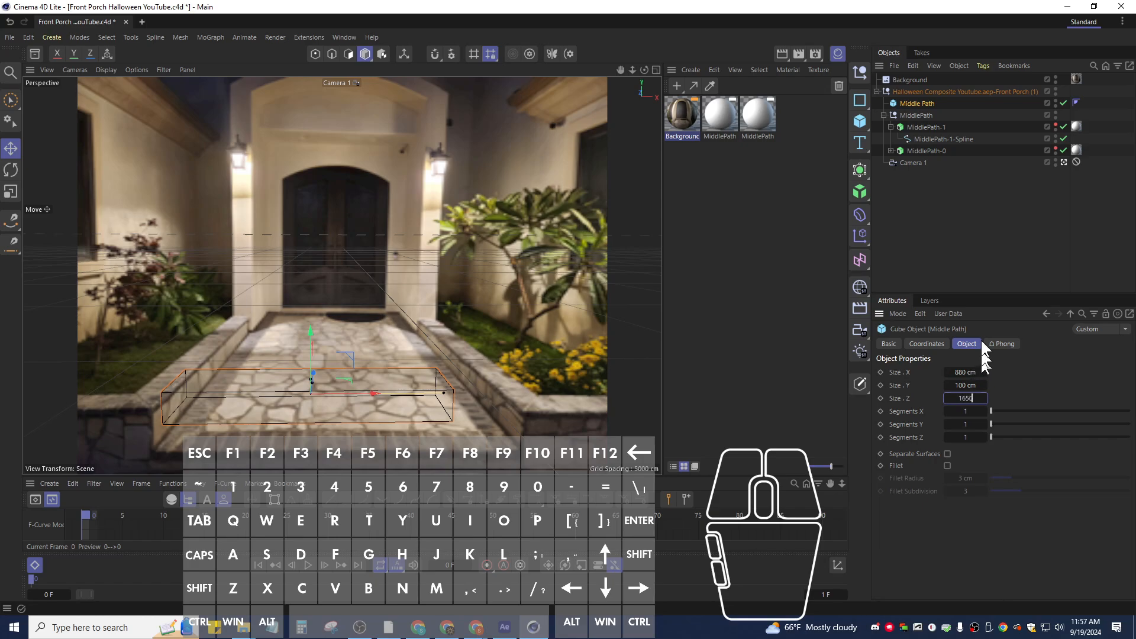
key(Return)
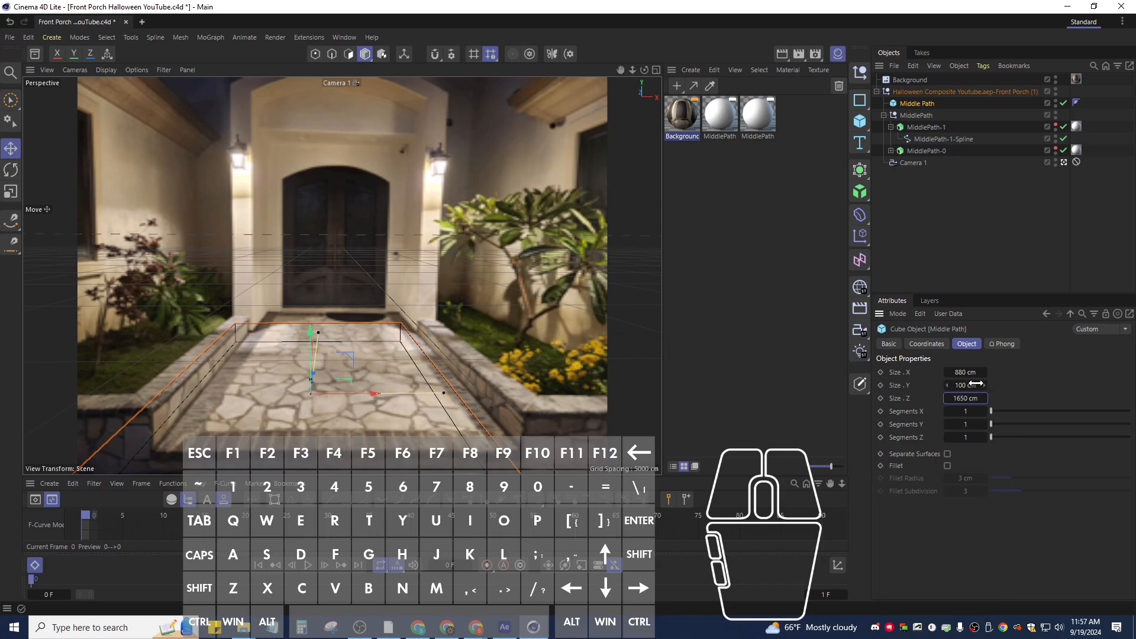
Adjust the Middle Path cube's X position to 78 cm so its edges line up with the stone path in the photo.
click(926, 343)
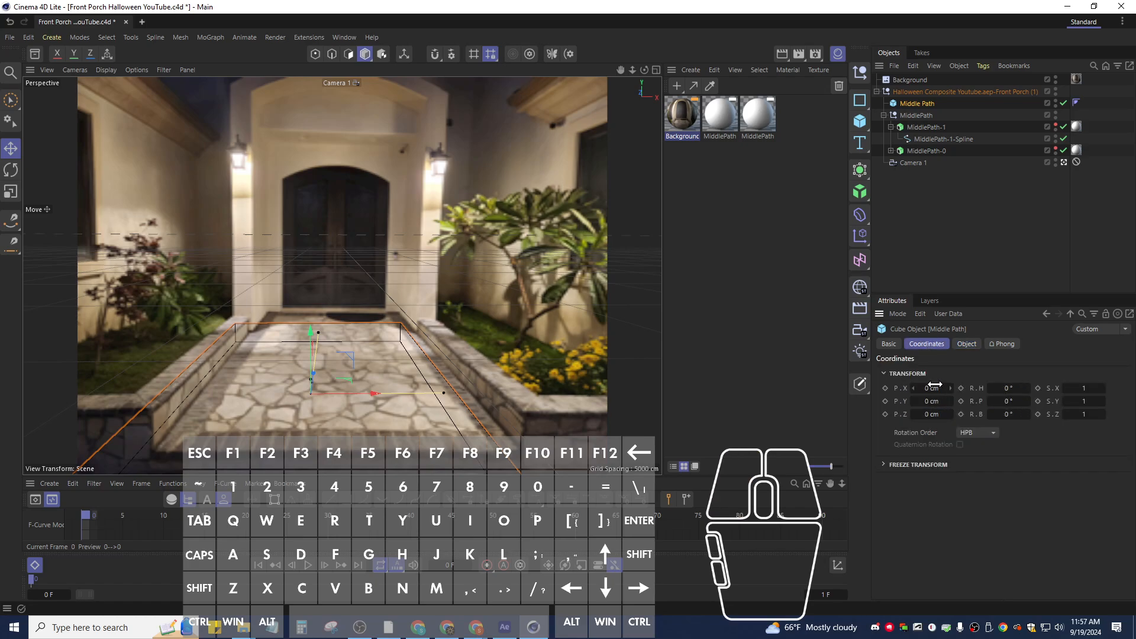
click(934, 387)
key(shift+Up)
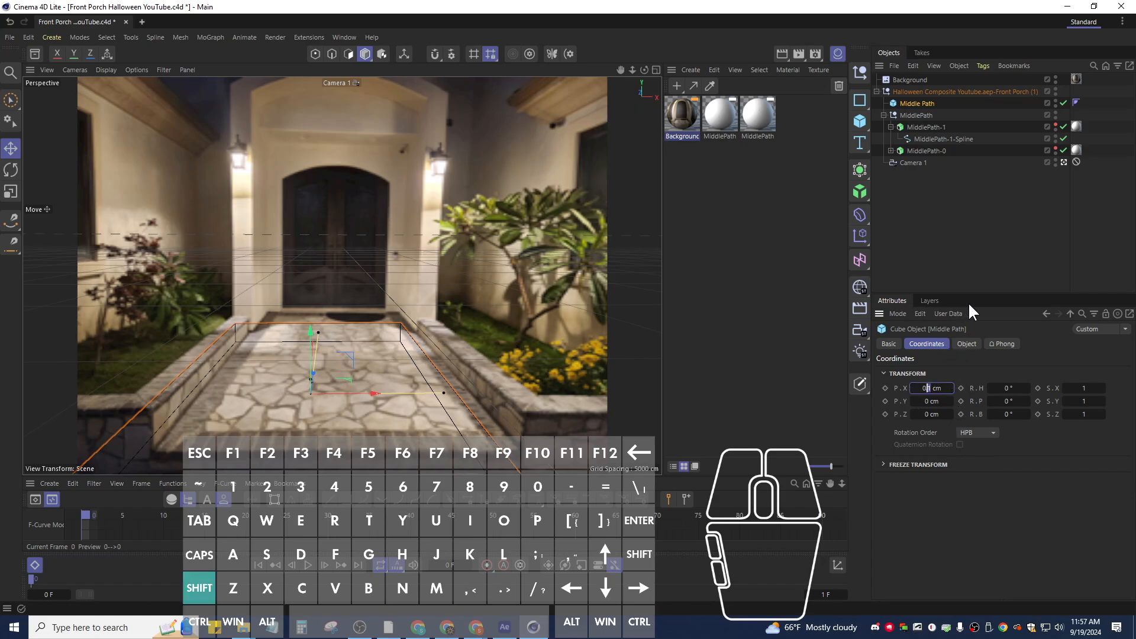
key(BackSpace)
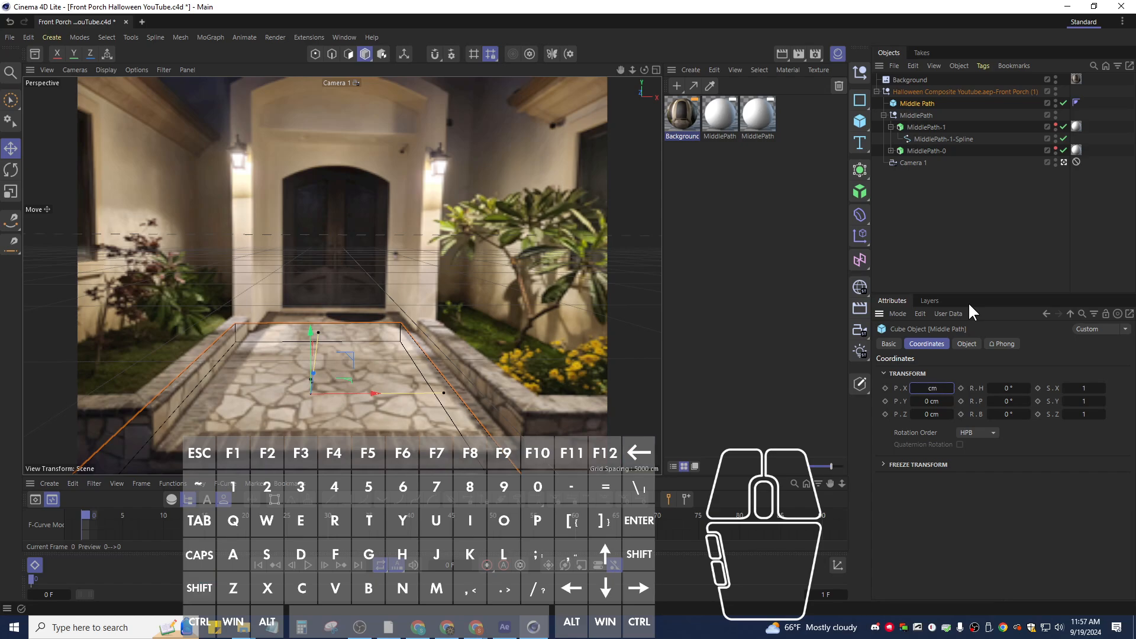
text(10)
key(Return)
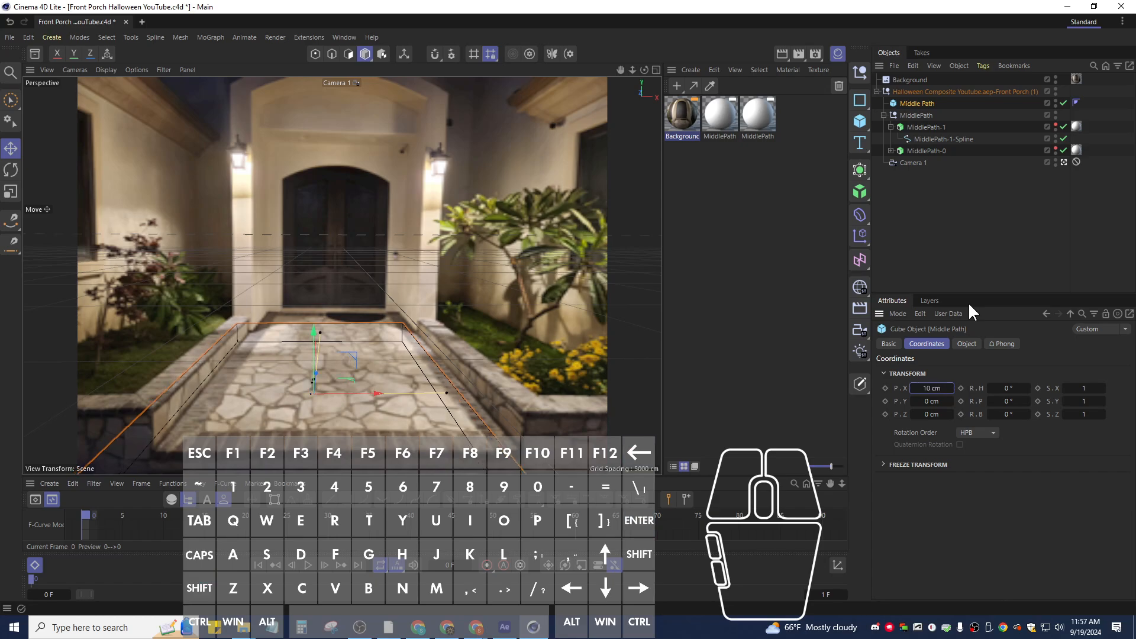
click(930, 388)
click(924, 387)
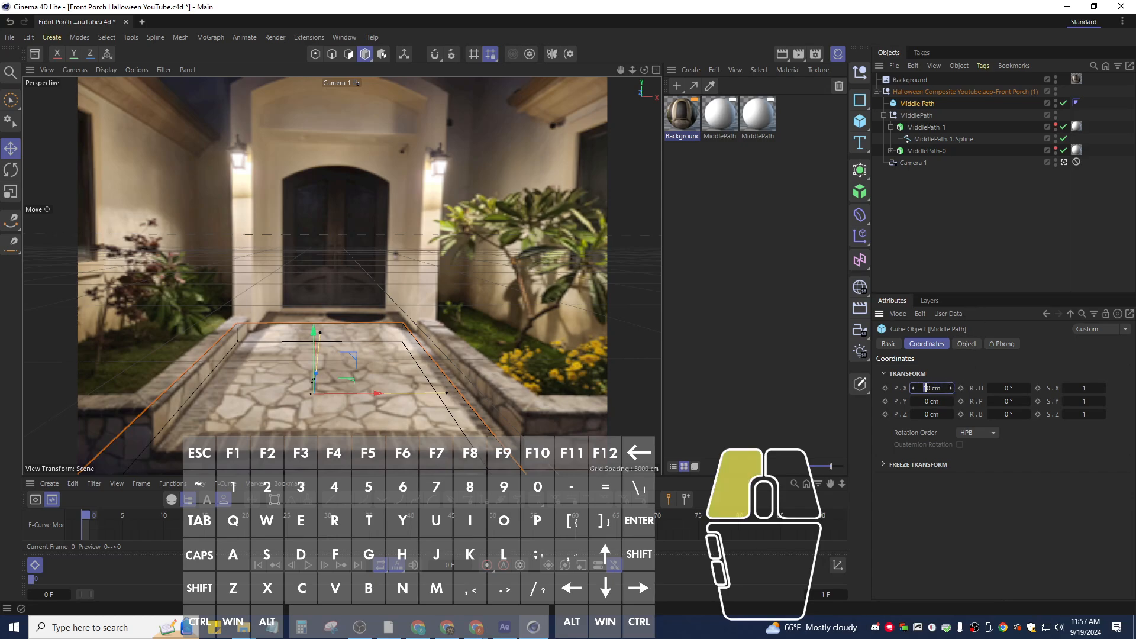
key(shift+Up)
key(shift+Up)
key(shift+Up)
key(shift+Up)
key(shift+Up)
key(shift+Up)
key(shift+Up)
key(shift+Up)
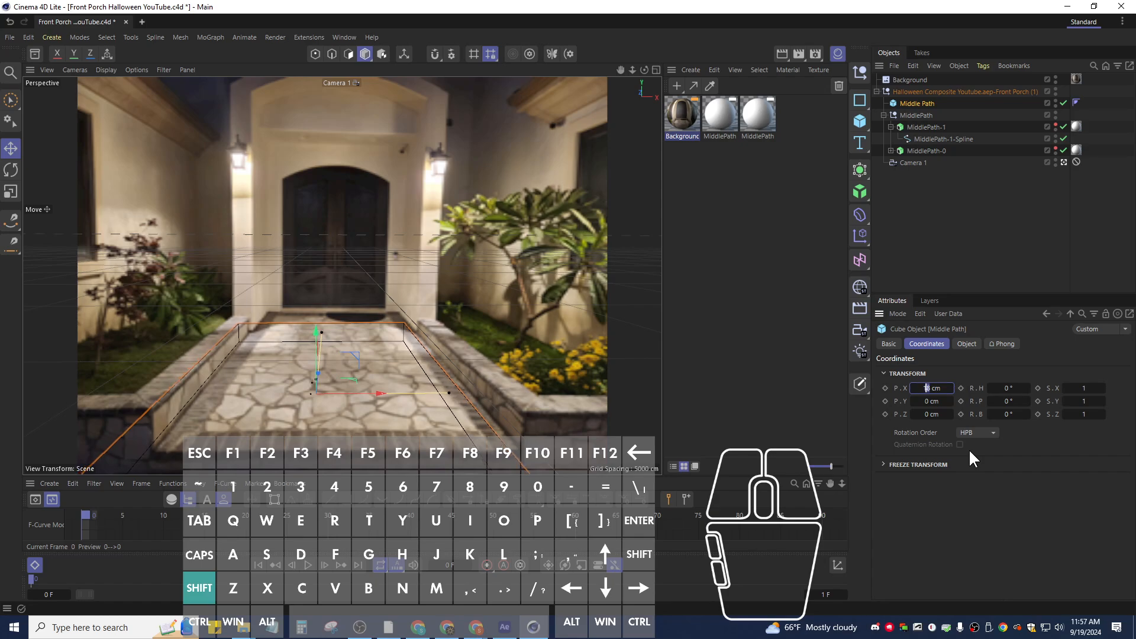
key(shift+Up)
key(shift+Up)
key(shift+Up)
key(shift+Up)
key(shift+Up)
key(shift+Up)
key(shift+Up)
key(shift+Up)
key(shift+Up)
key(shift+Up)
key(shift+Up)
key(shift+Up)
key(shift+Up)
key(shift+Up)
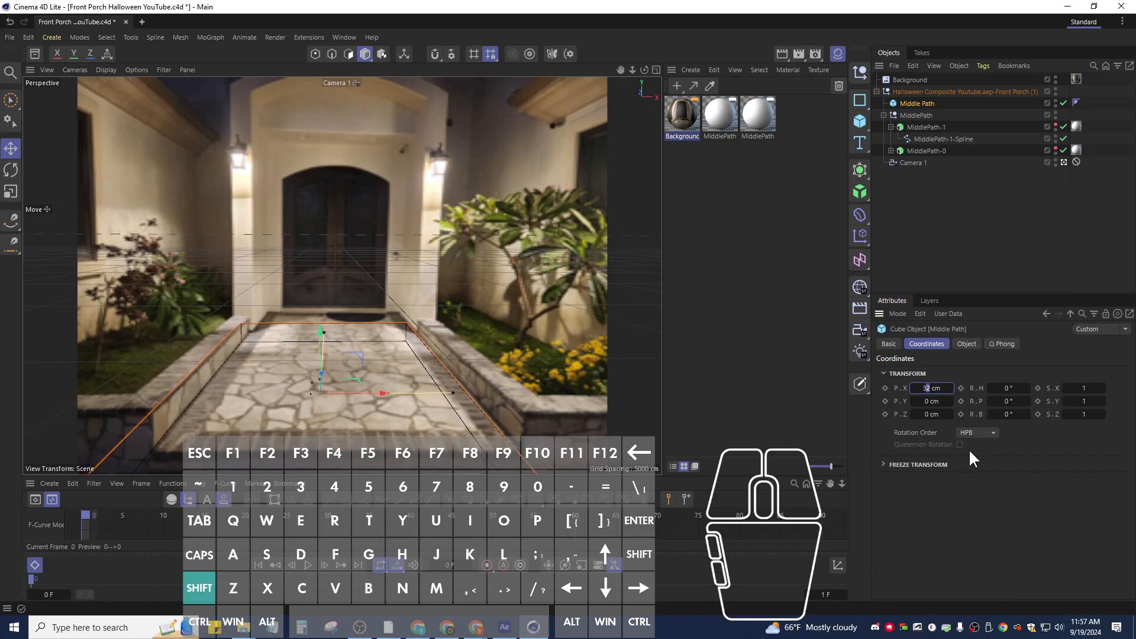
key(shift+Up)
key(shift+Up)
key(shift+Up)
key(shift+Up)
key(shift+Up)
key(shift+Up)
key(shift+Up)
key(shift+Up)
key(shift+Up)
key(shift+Up)
key(shift+Up)
key(shift+Up)
key(shift+Up)
key(shift+Up)
key(shift+Up)
key(shift+Up)
key(shift+Up)
key(shift+Up)
key(shift+Up)
key(shift+Up)
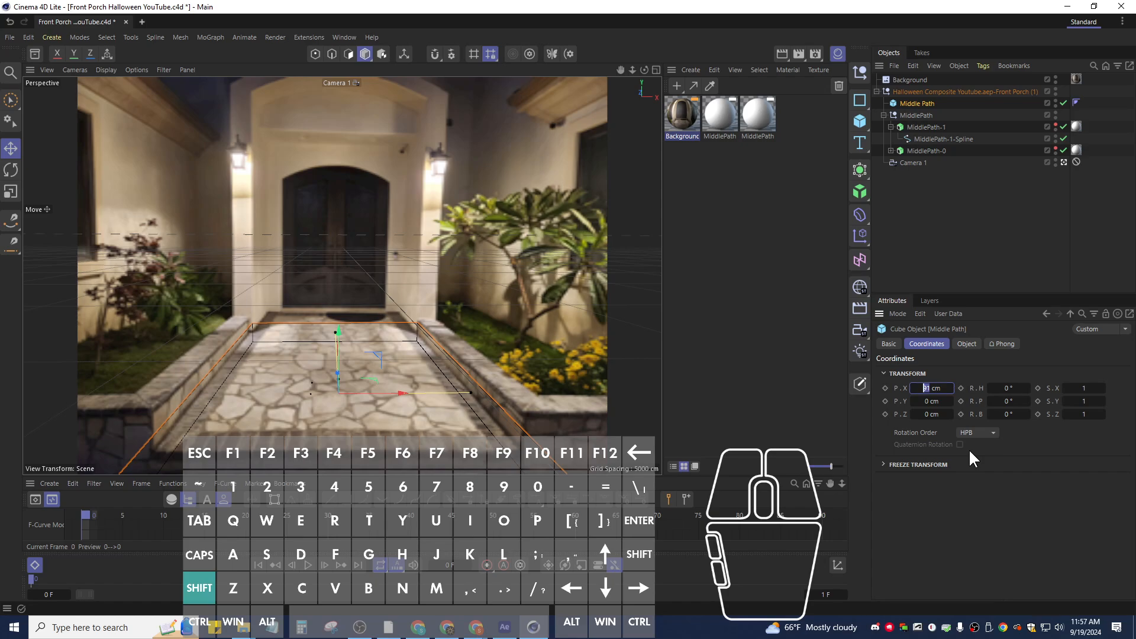
key(shift+Down)
key(shift+Up)
key(shift+Down)
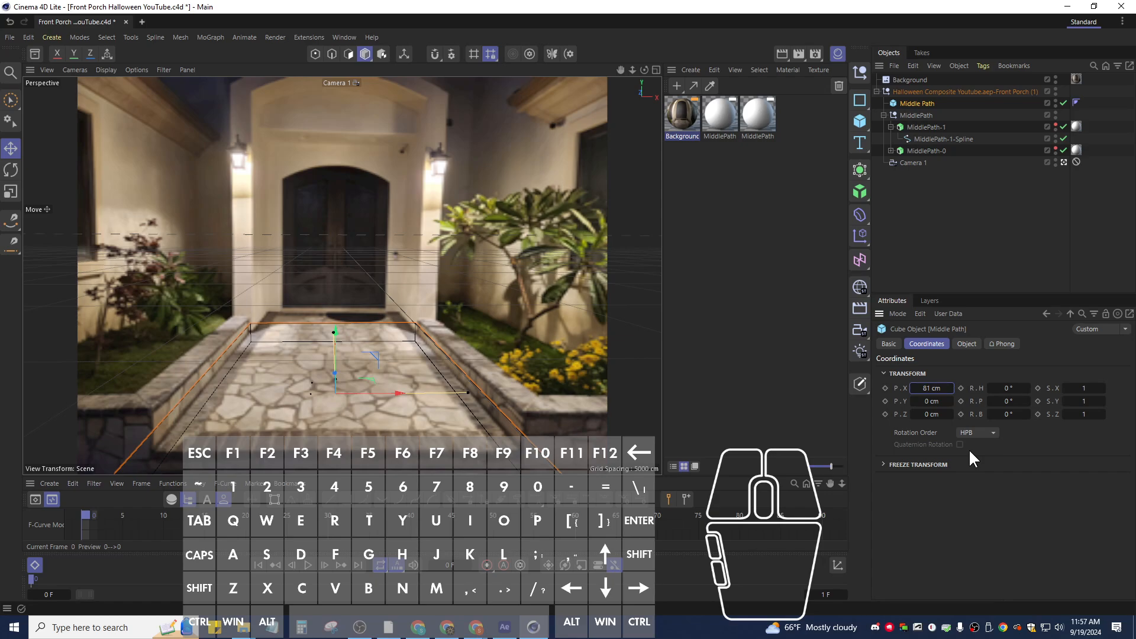
key(shift+Down)
key(Up)
key(Up)
key(Up)
key(Up)
key(Up)
key(Up)
key(Up)
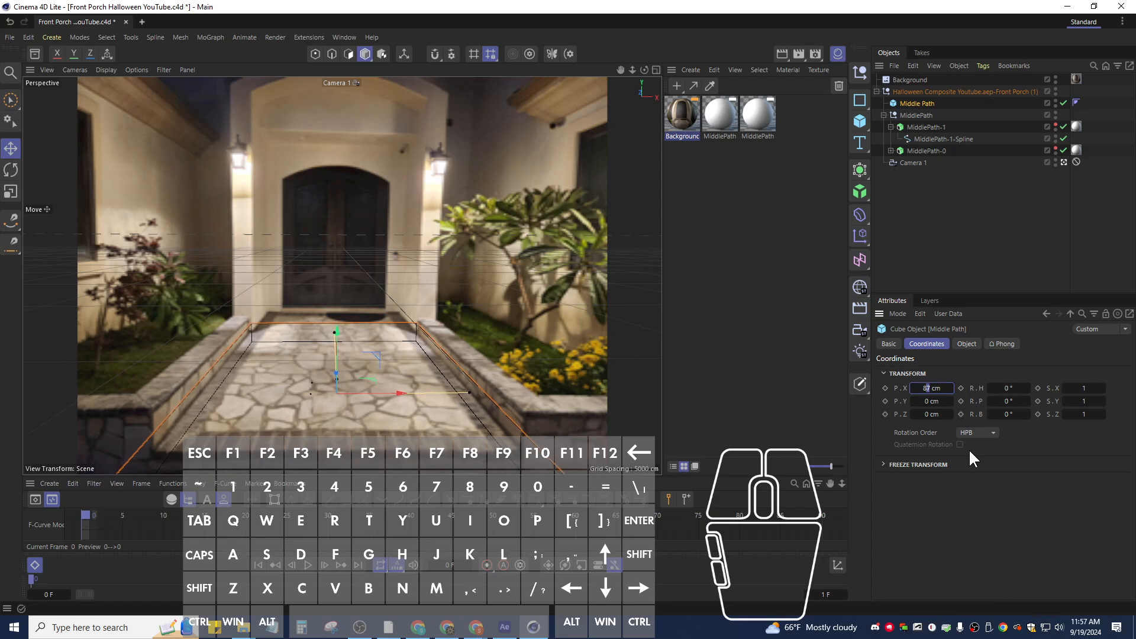
key(Up)
key(Up)
key(Up)
key(Up)
key(Up)
key(Up)
key(Up)
key(Down)
key(Down)
key(Down)
key(Down)
key(Down)
key(Down)
key(Down)
key(Down)
key(Down)
key(Down)
key(Down)
key(Down)
key(Down)
key(Down)
key(Down)
key(Down)
key(Down)
key(Down)
key(Down)
key(Down)
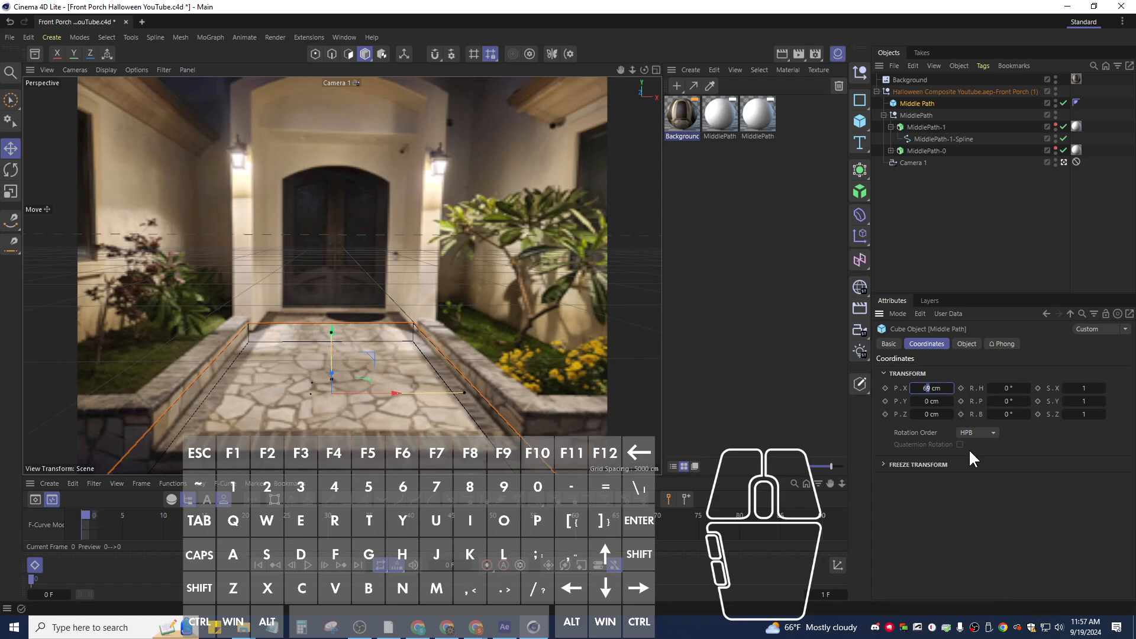
key(Up)
key(Up)
key(Up)
key(Up)
key(Up)
key(Up)
key(Up)
key(Up)
key(Up)
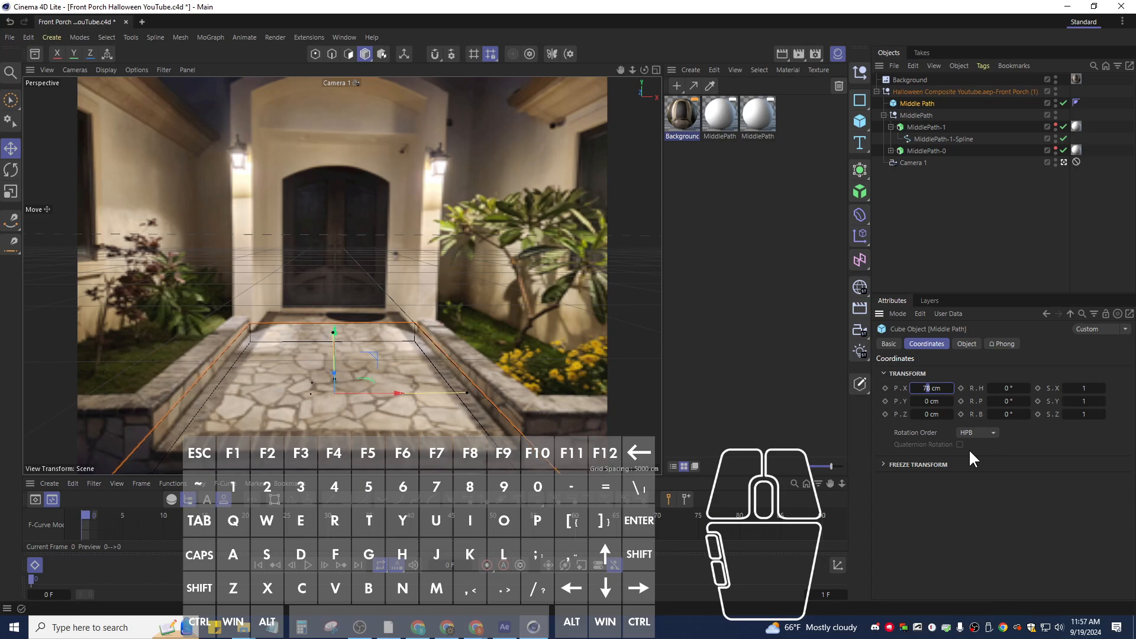
Set the Middle Path cube's Z position to 10 cm.
click(934, 415)
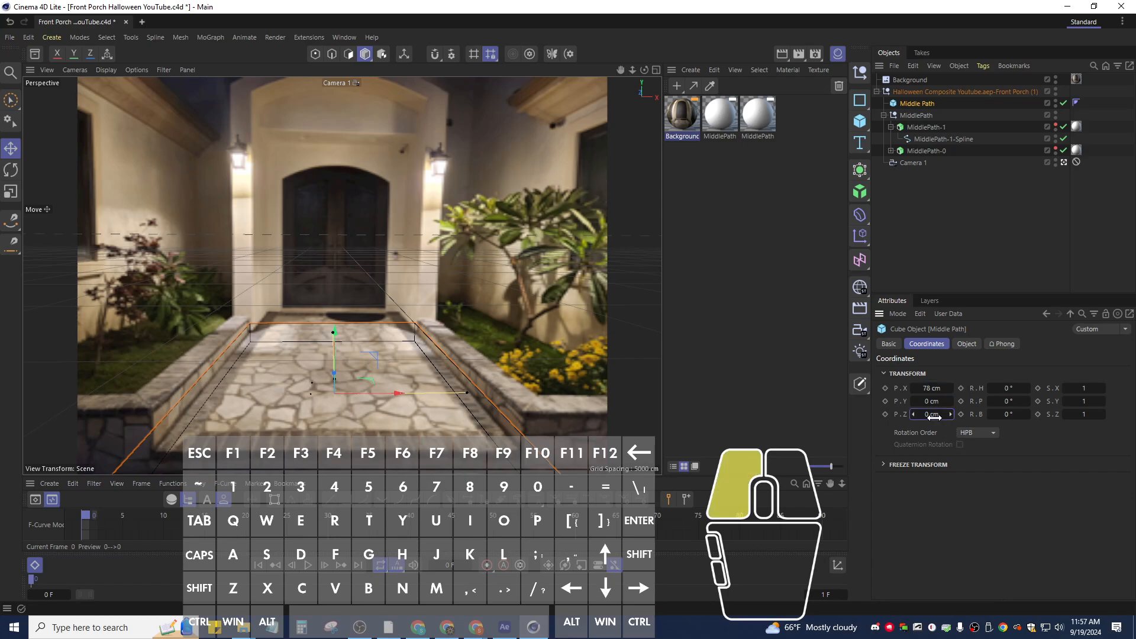
key(Up)
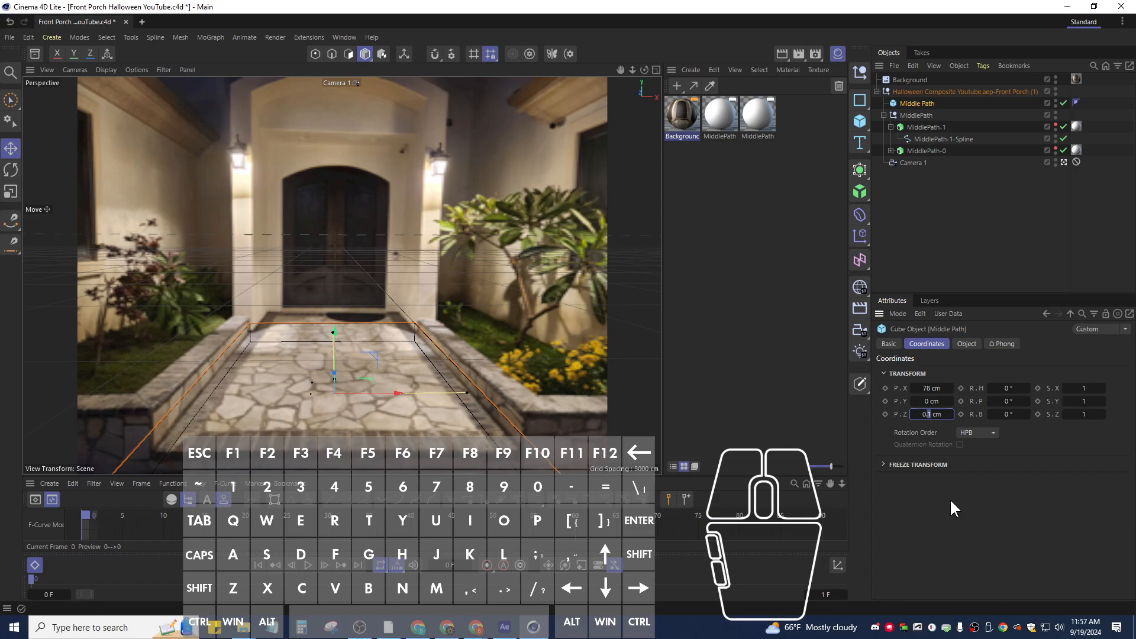
key(BackSpace)
key(BackSpace)
key(BackSpace)
text(10)
key(Return)
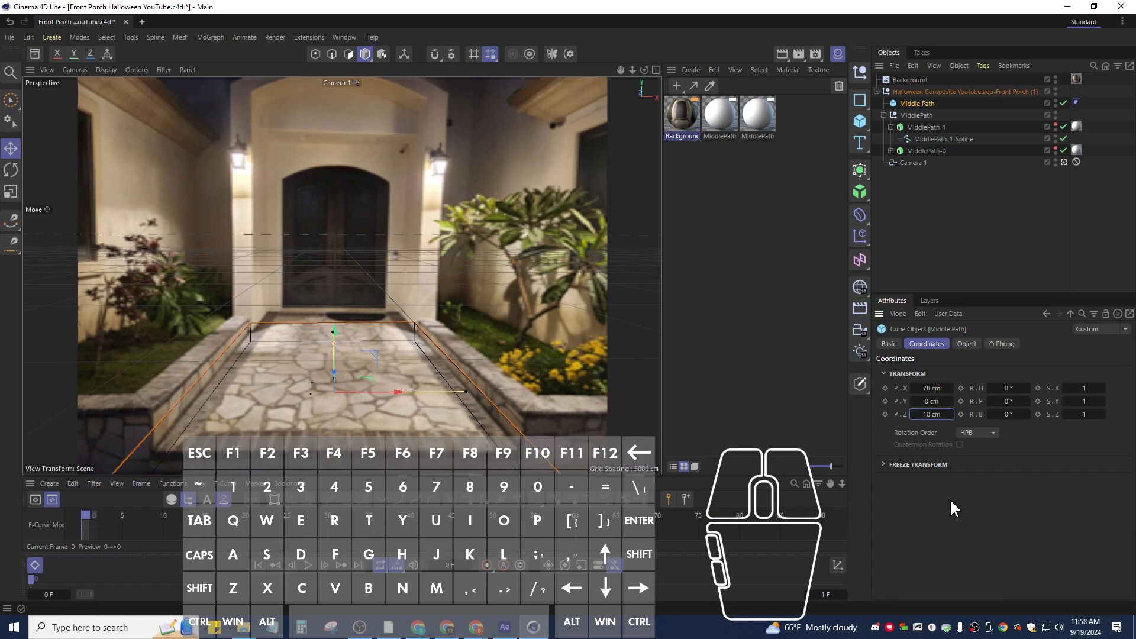
Move the Middle Path cube back toward the door by raising its Z position to 630 cm.
click(924, 414)
click(924, 414)
drag(924, 413, 927, 413)
key(shift)
click(924, 414)
drag(924, 414, 937, 419)
click(938, 420)
key(shift)
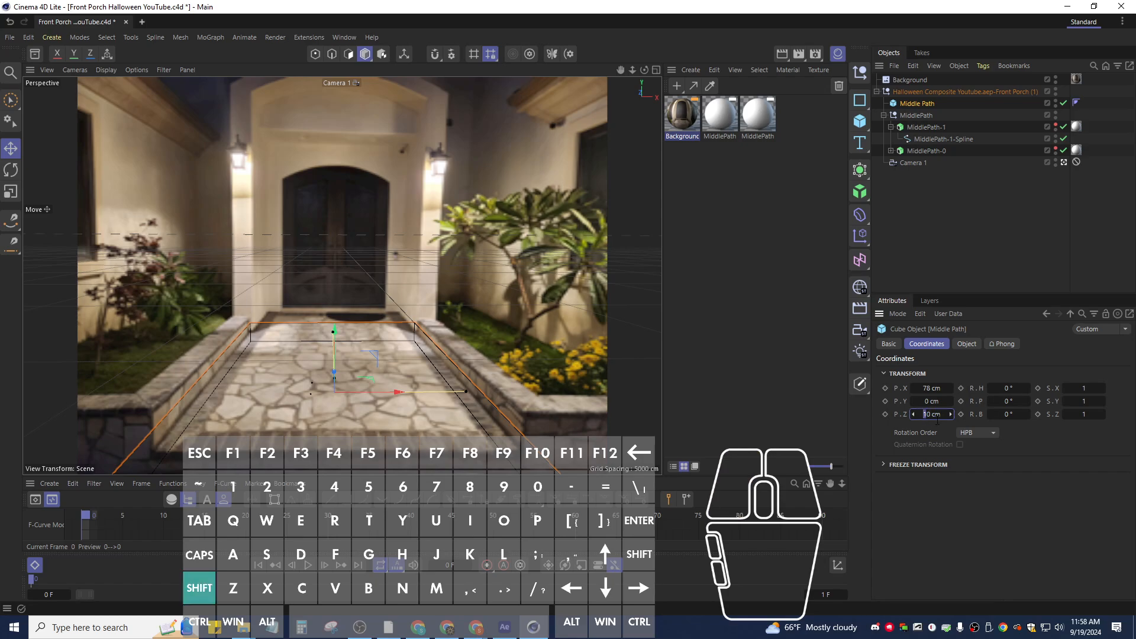
shift+scroll(938, 421, up, 20)
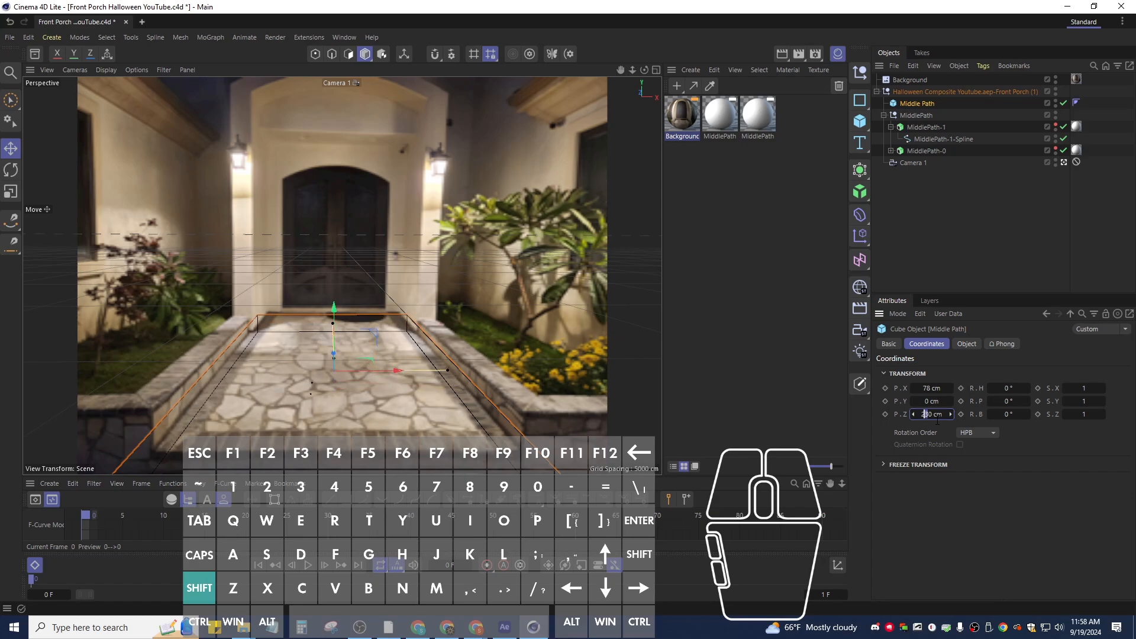
shift+scroll(938, 421, up, 20)
shift+scroll(937, 422, up, 3)
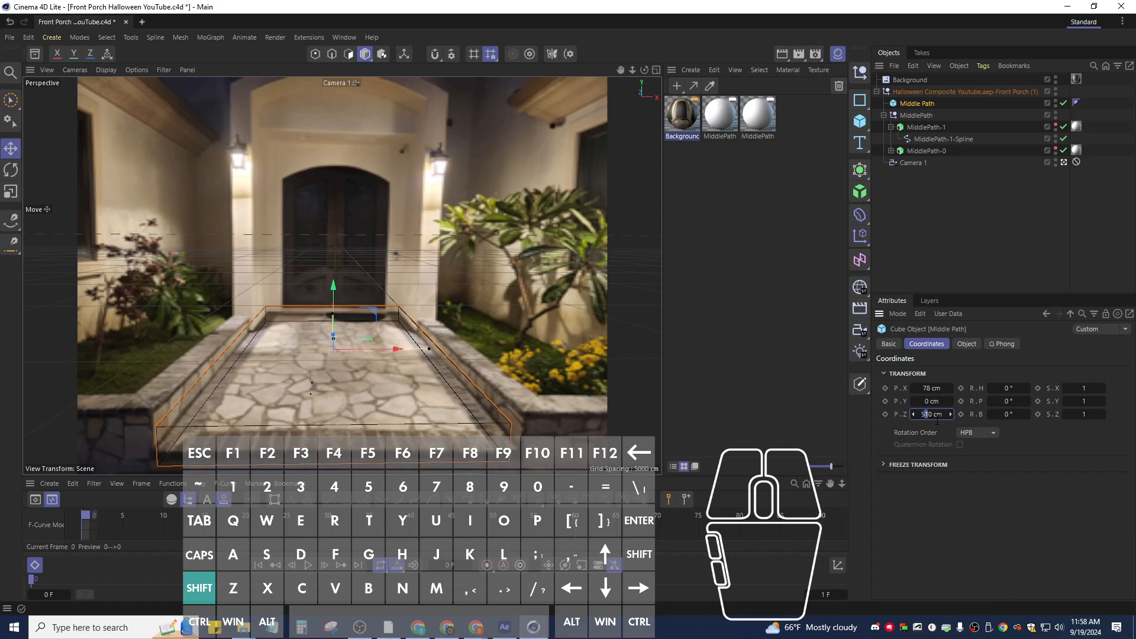
shift+scroll(937, 421, up, 2)
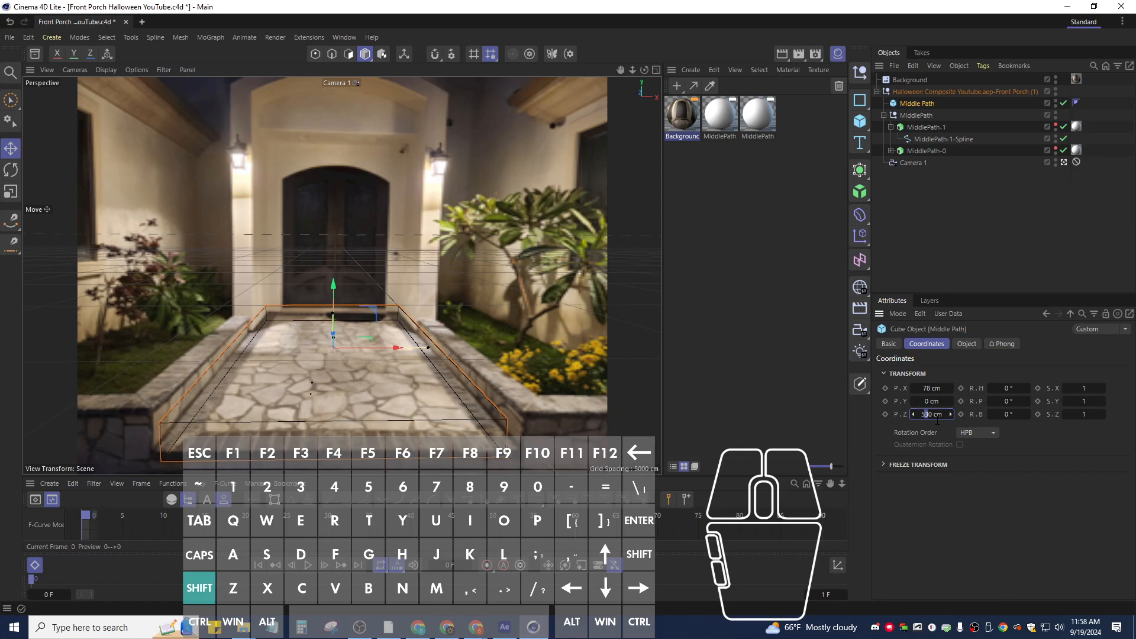
shift+scroll(938, 421, up, 16)
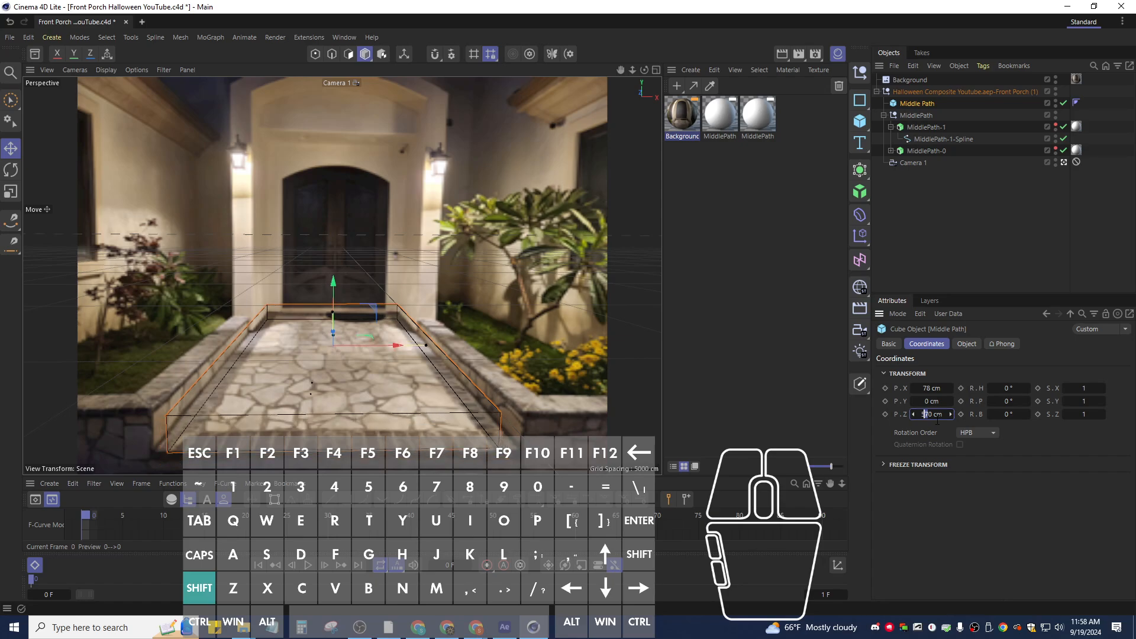
shift+scroll(938, 421, down, 7)
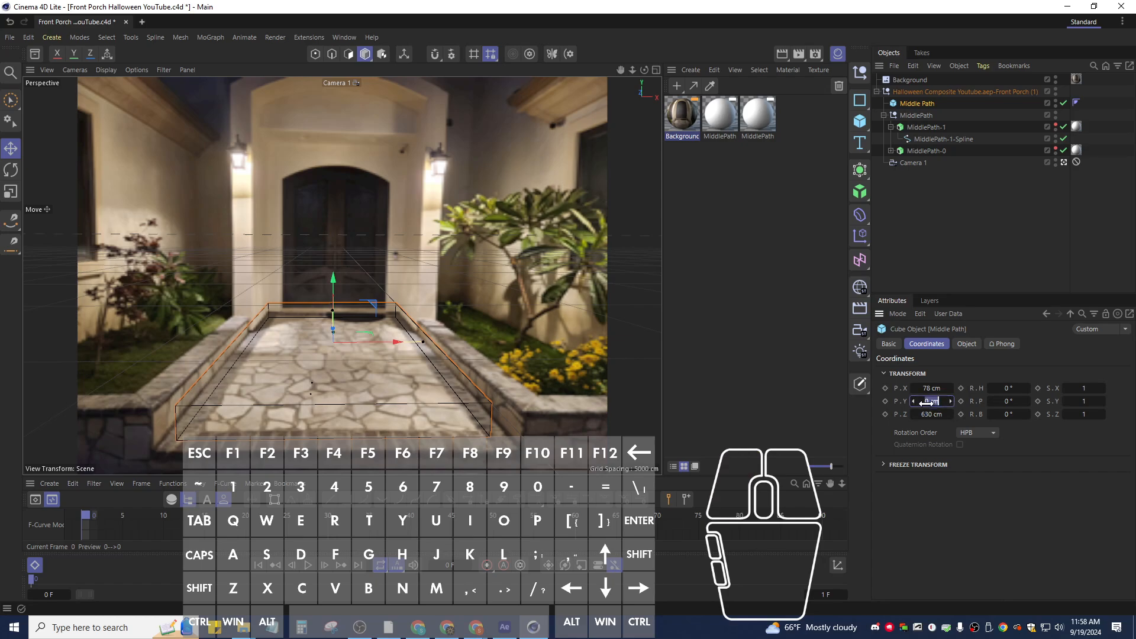
Lower the Middle Path cube to a Y position of -110 cm to match the level of the stone path.
key(shift)
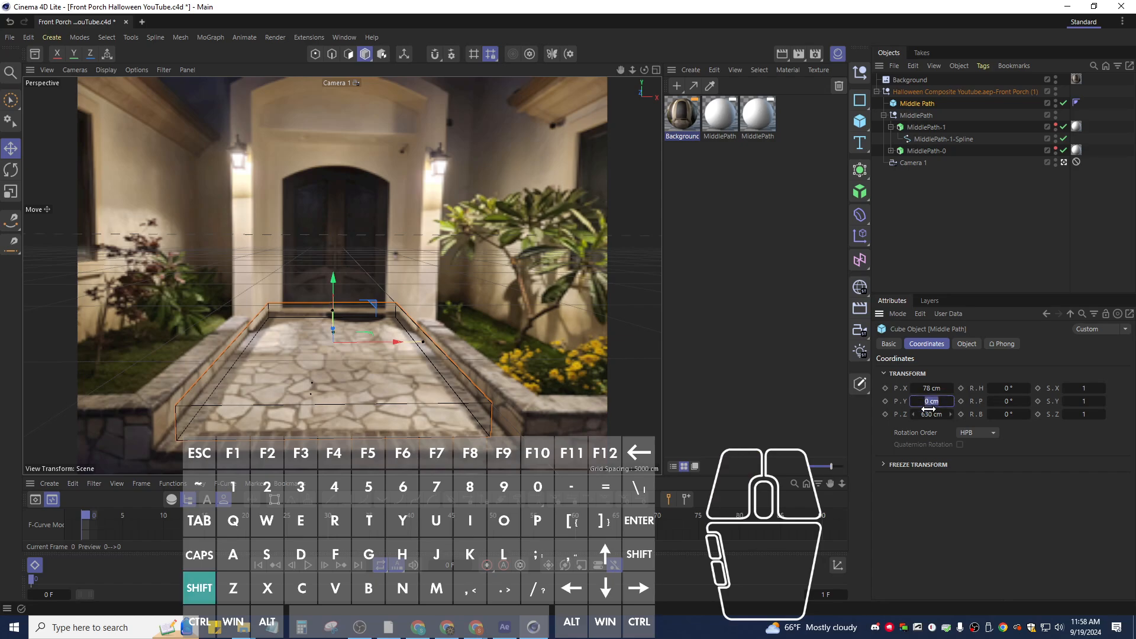
key(shift+Left)
key(shift+Left)
key(shift+Left)
text(0.1)
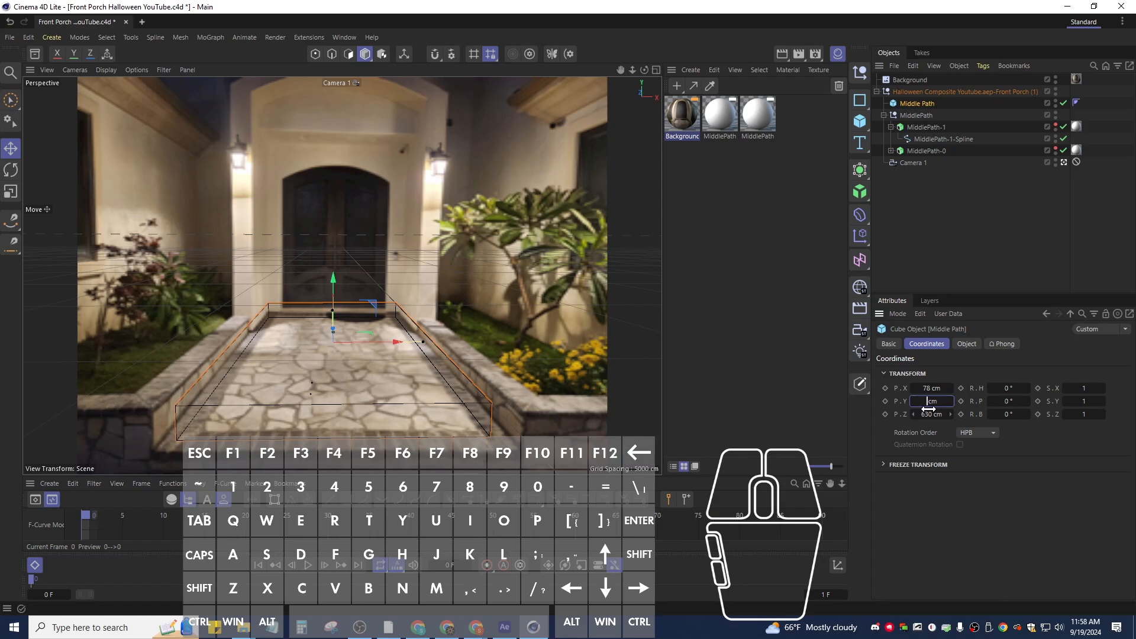
key(shift)
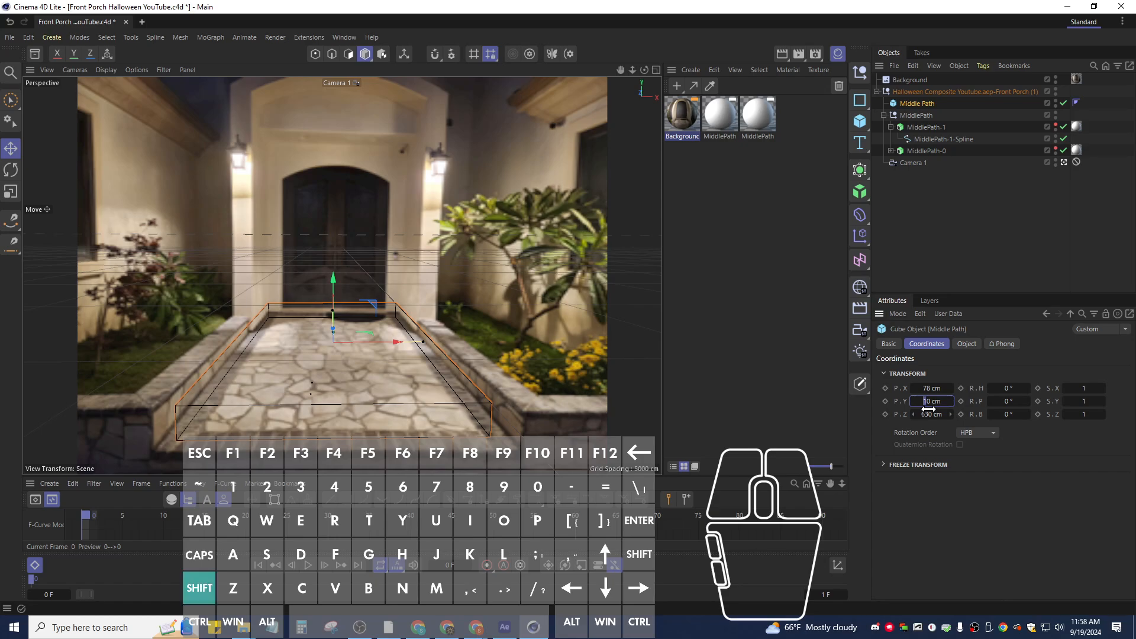
key(shift+Up)
key(shift+Up)
key(shift+Down)
key(shift+Down)
key(shift+Down)
key(shift+Down)
key(shift+Down)
key(shift+Down)
key(shift+Down)
key(shift+Down)
key(shift+Down)
key(shift+Down)
key(shift+Down)
key(shift+Down)
key(shift+Down)
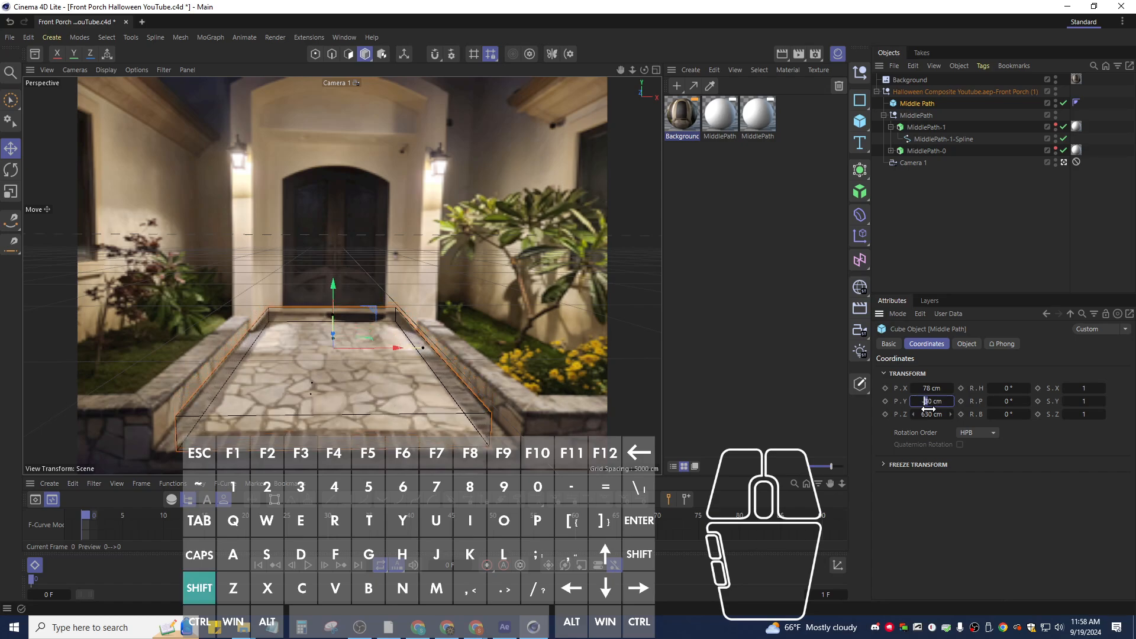
key(shift+Up)
key(shift+Up)
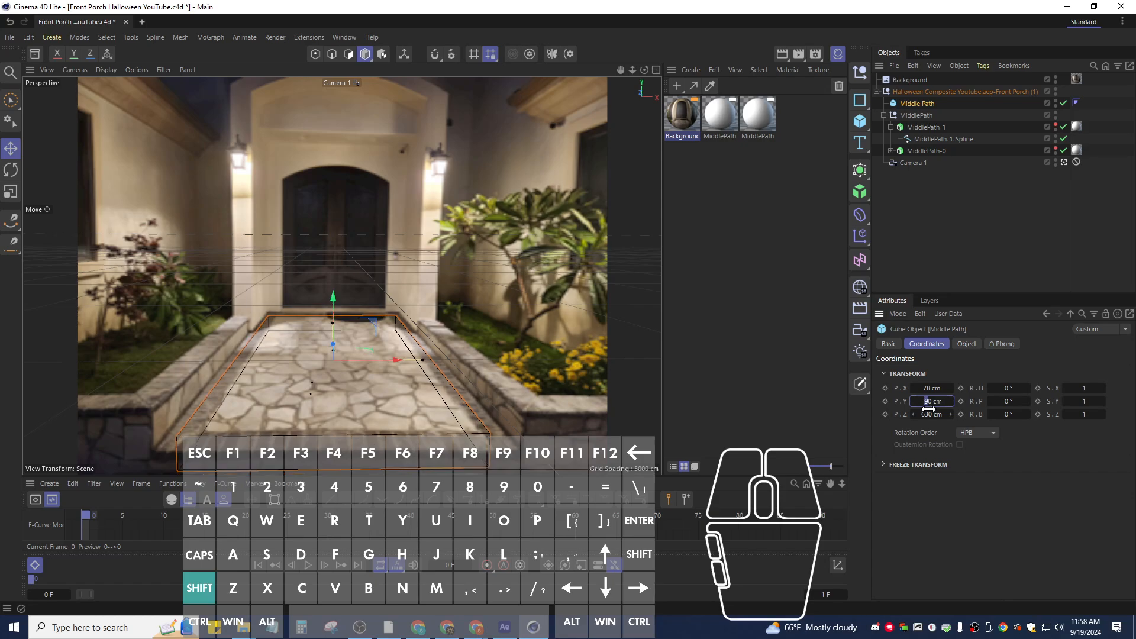
key(shift+Down)
key(shift+Down)
key(shift+Down)
key(shift+Down)
key(shift+Down)
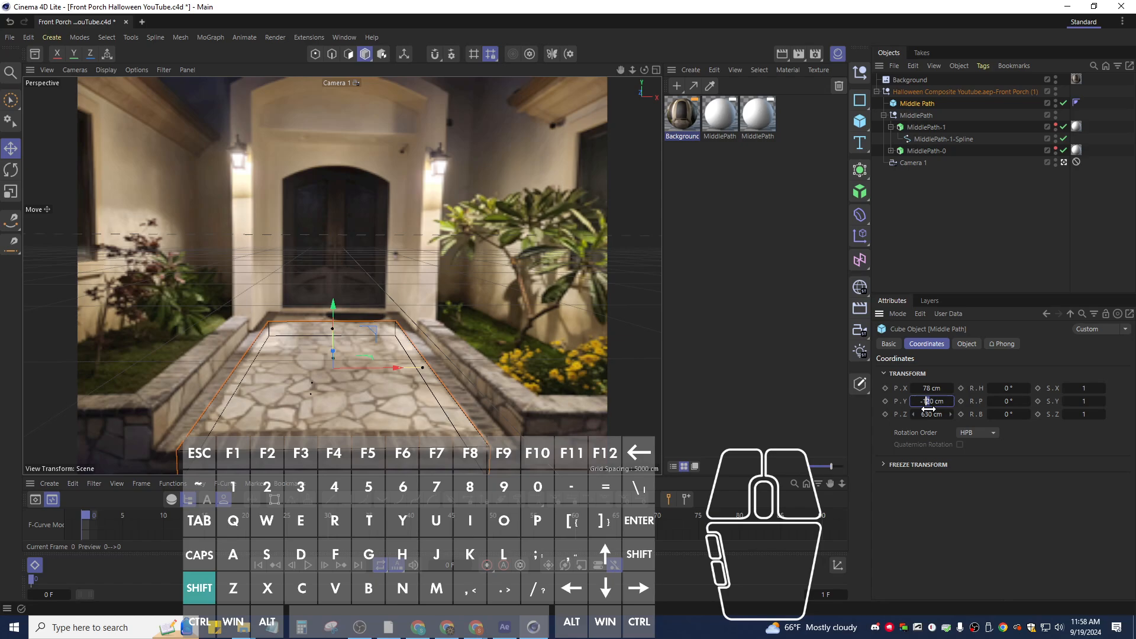
key(shift+Up)
key(shift+Up)
key(shift+Down)
key(shift+Down)
key(shift+Up)
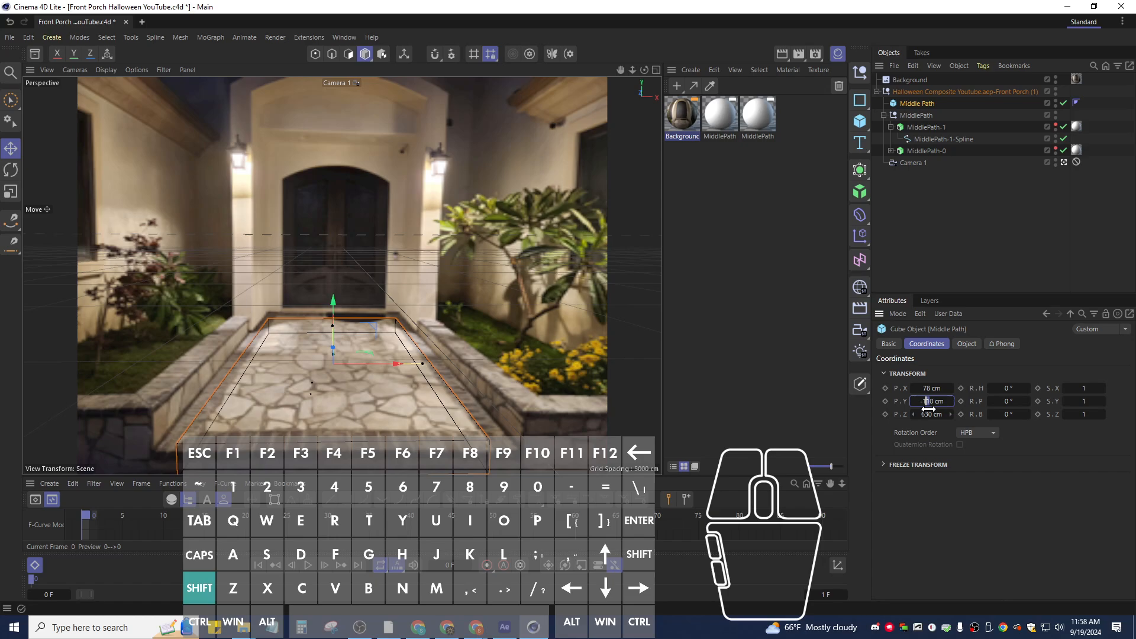
Adjust the Middle Path cube's Z position to 670 cm.
click(927, 415)
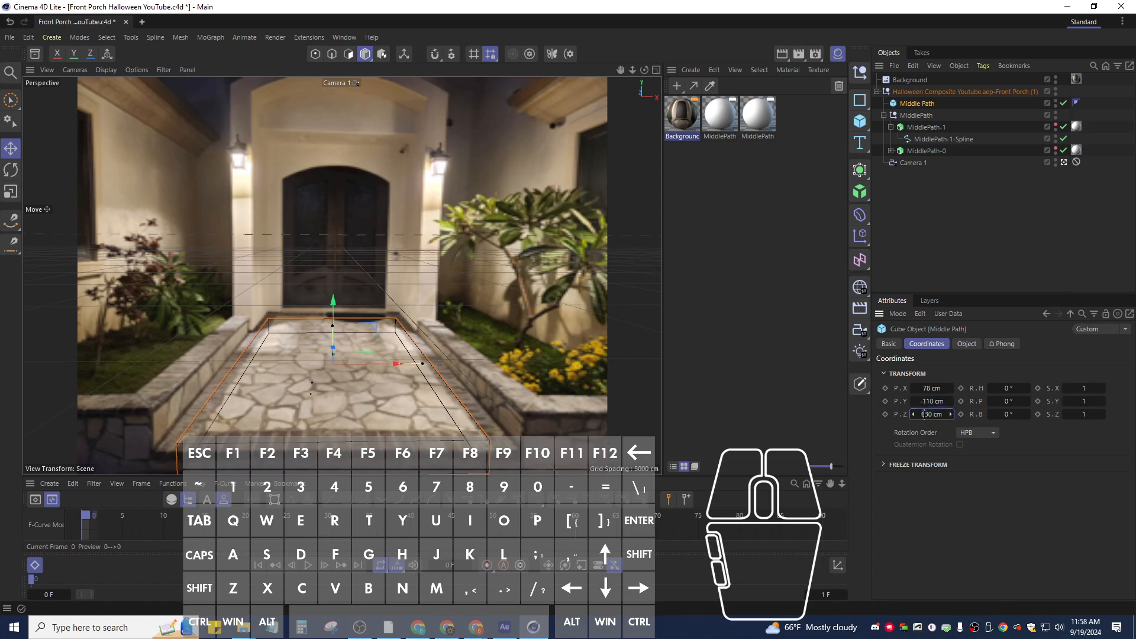
drag(924, 414, 929, 414)
key(shift+Up)
key(shift+Up)
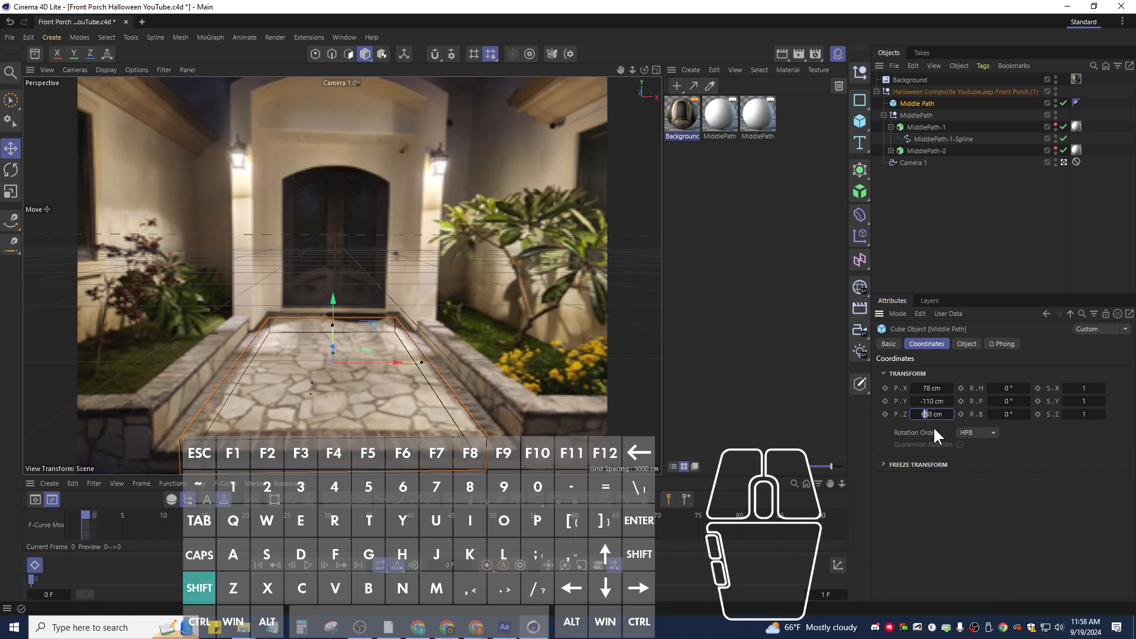
key(shift+Up)
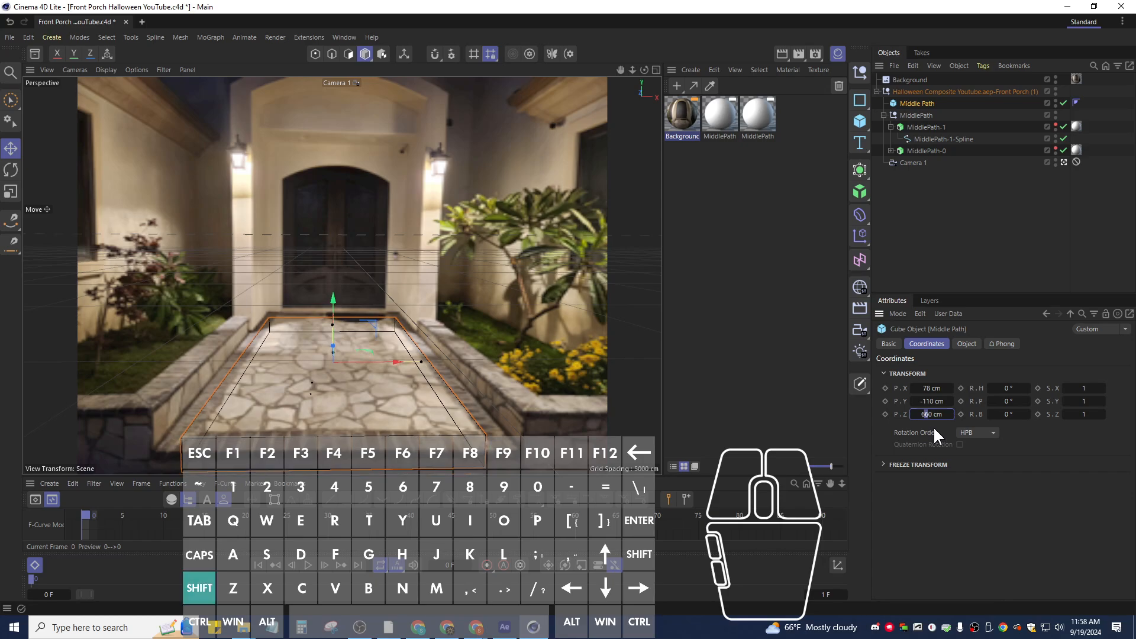
key(shift+Up)
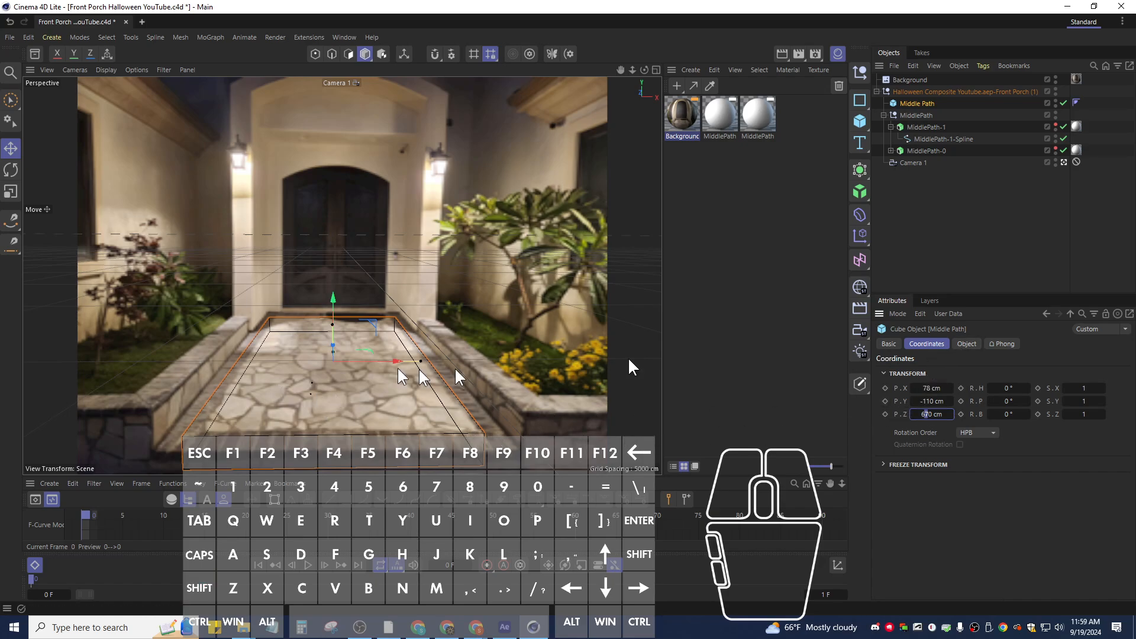
click(966, 344)
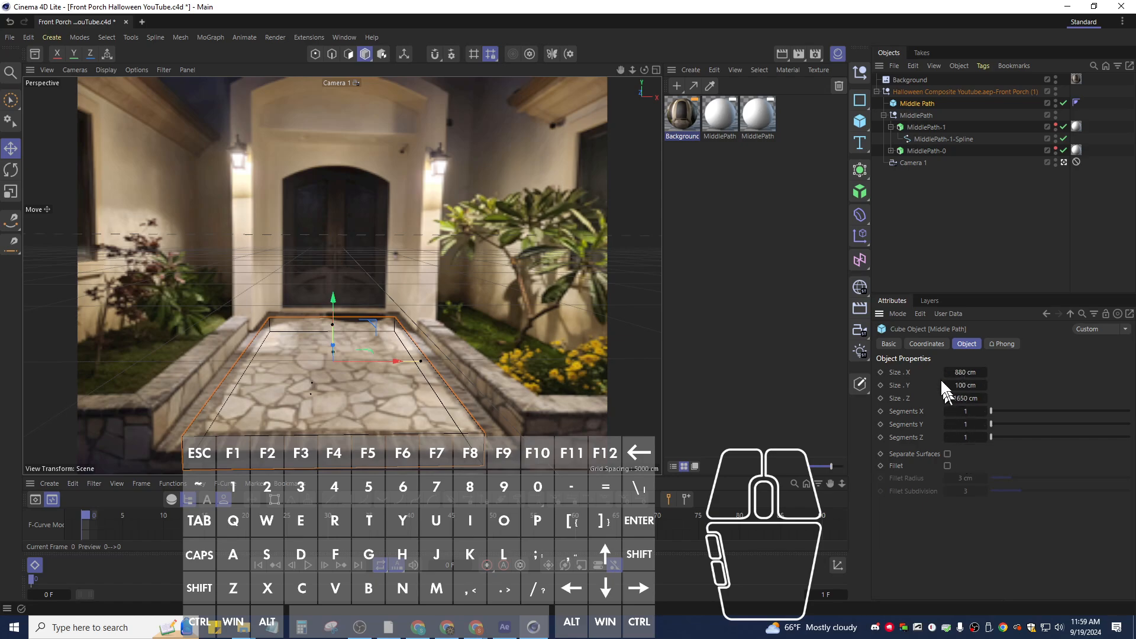
click(936, 344)
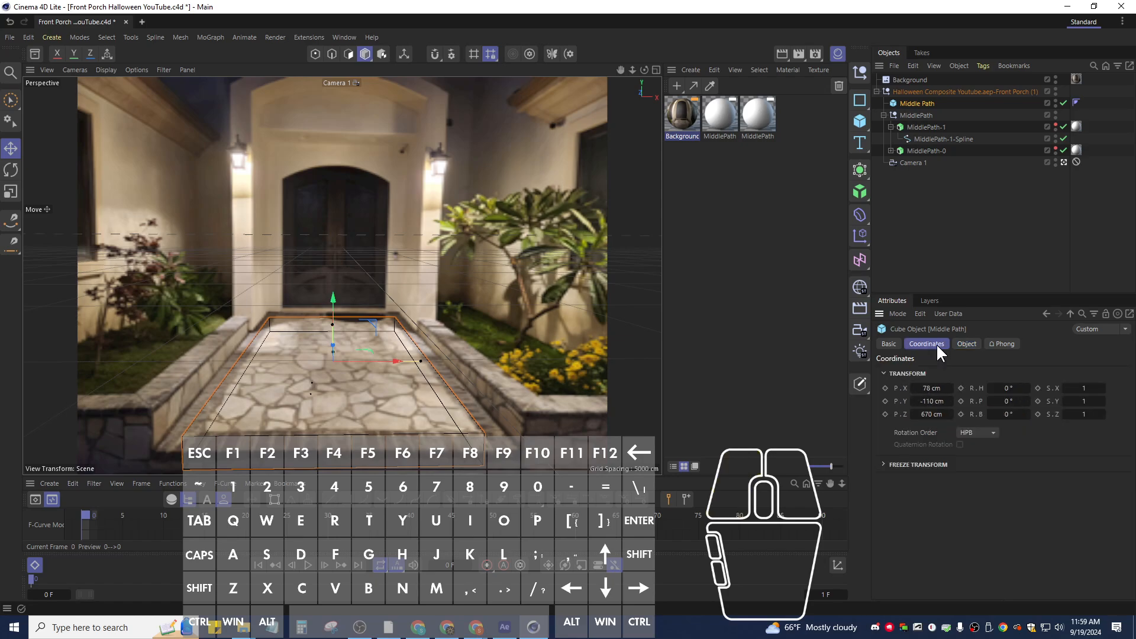
click(1092, 389)
shift+click(1090, 402)
shift+click(1088, 413)
ctrl+click(1084, 389)
Widen the Middle Path cube to an X size of 990 cm so its sides reach the path's edges.
click(969, 344)
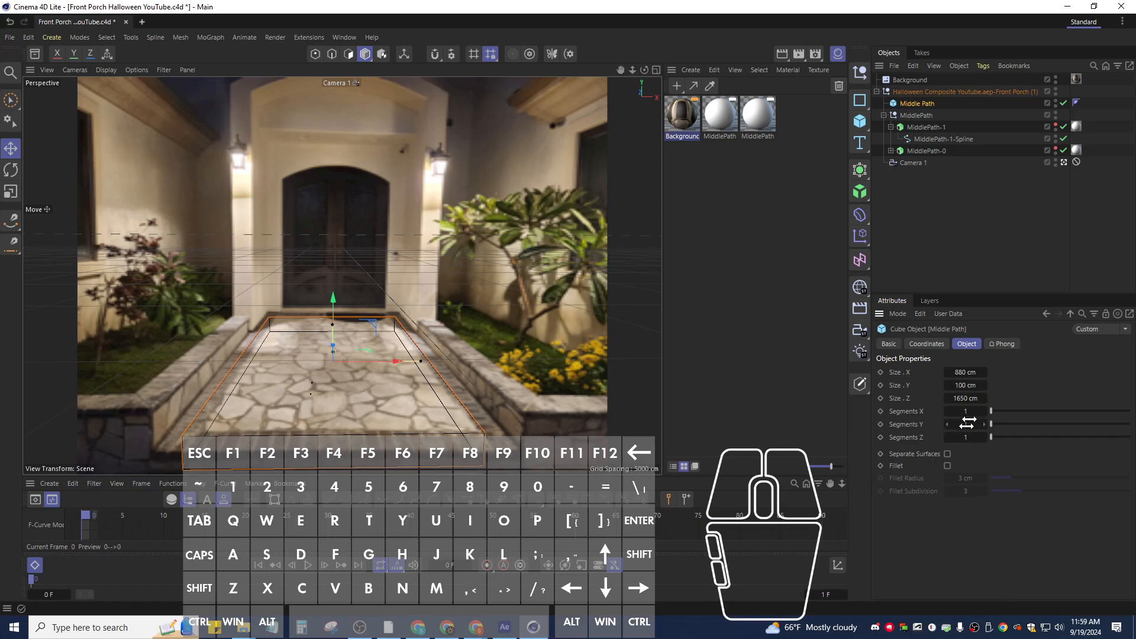
click(976, 372)
click(968, 372)
key(shift+Left)
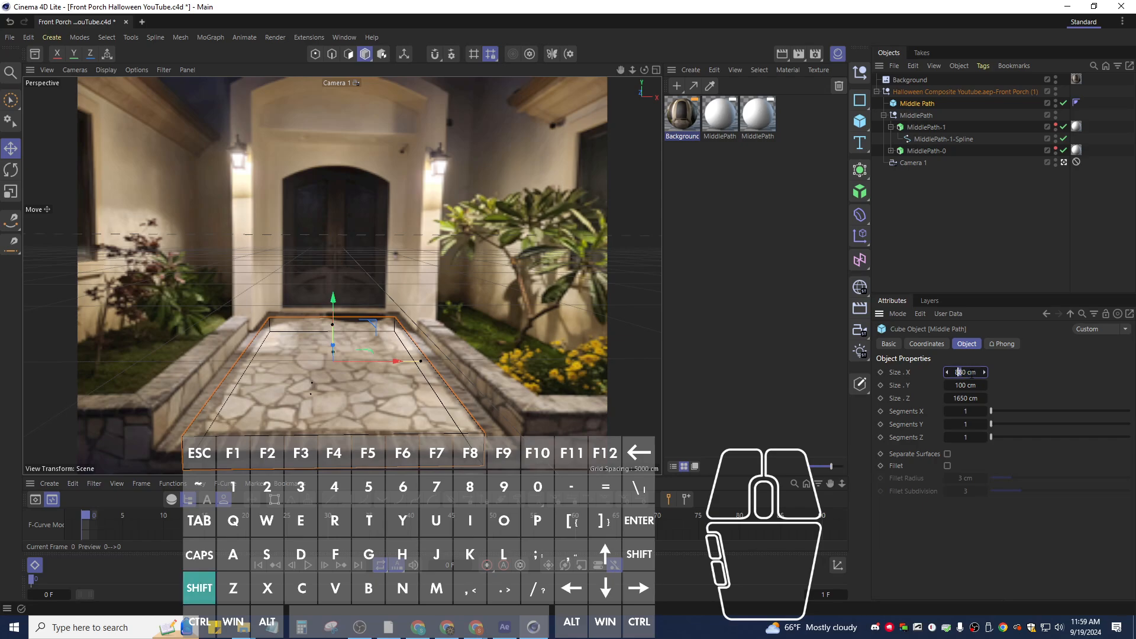
key(shift+Up)
shift+scroll(972, 373, up, 9)
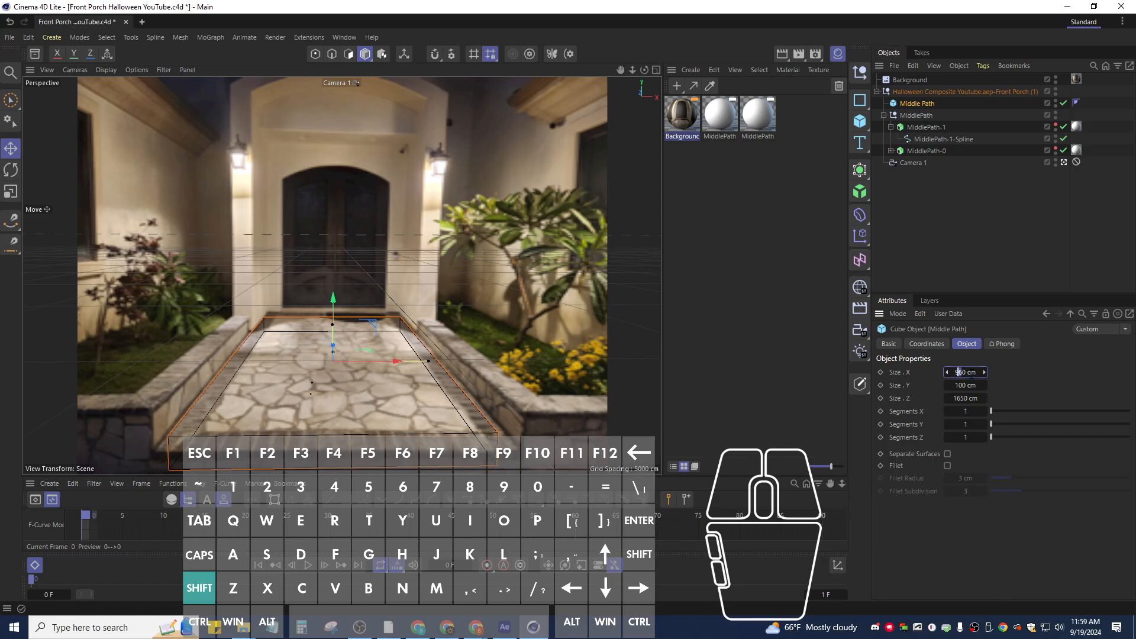
shift+scroll(960, 372, up, 1)
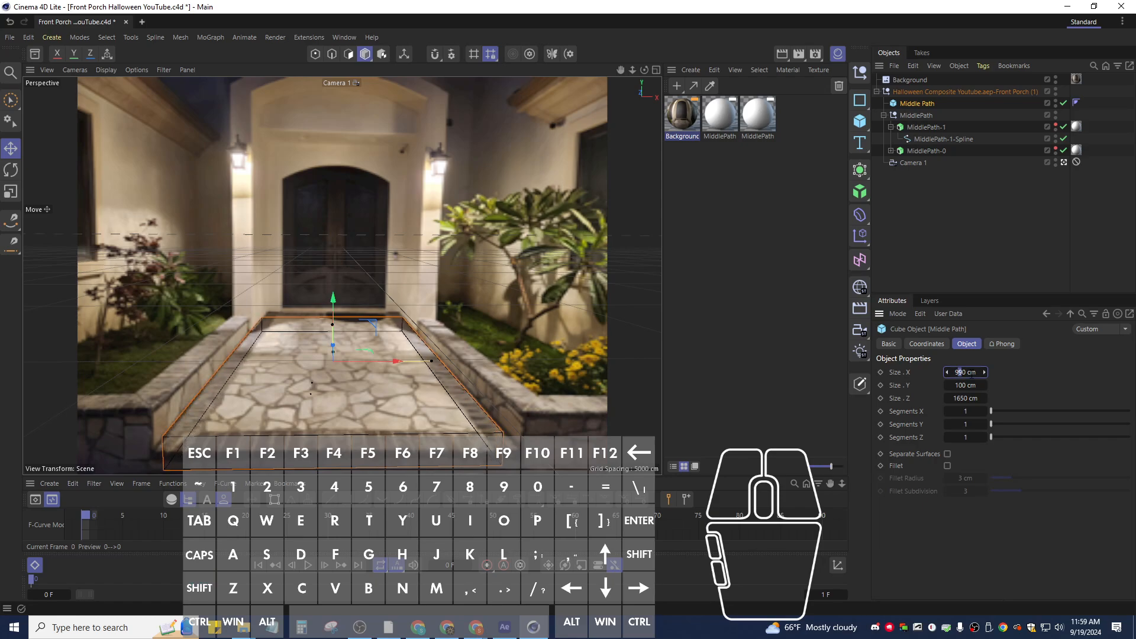
Lengthen the Middle Path cube to a Z size of 1810 cm.
click(960, 398)
click(960, 398)
shift+scroll(984, 420, up, 4)
shift+scroll(985, 421, up, 10)
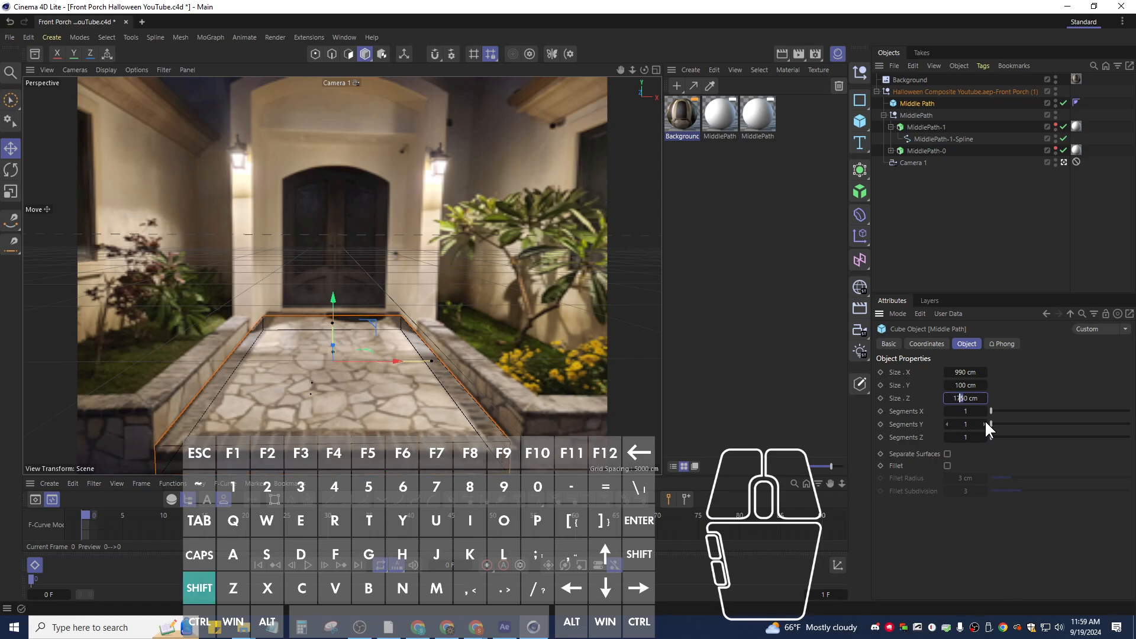
shift+scroll(985, 420, up, 2)
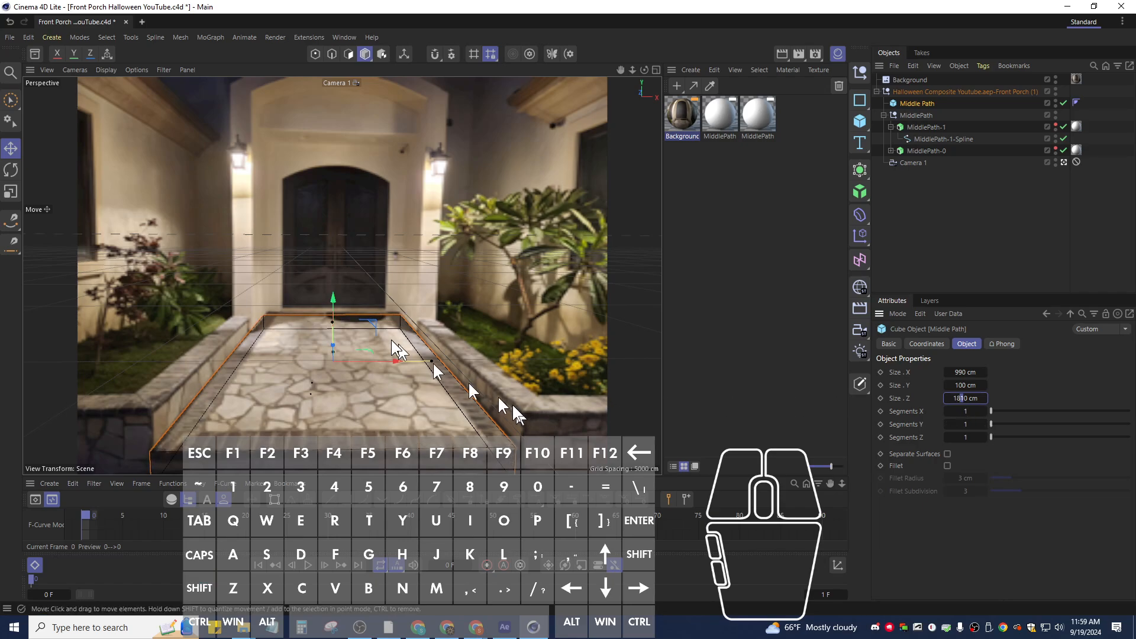
Shift the Middle Path cube to a Z position of 700 cm.
click(926, 344)
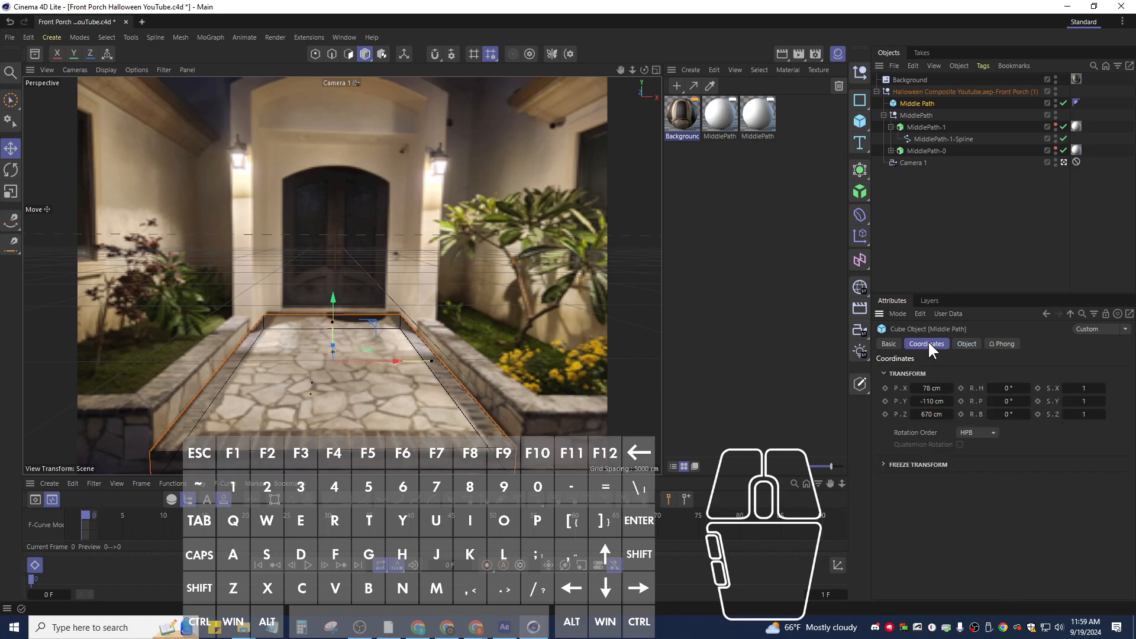
click(932, 415)
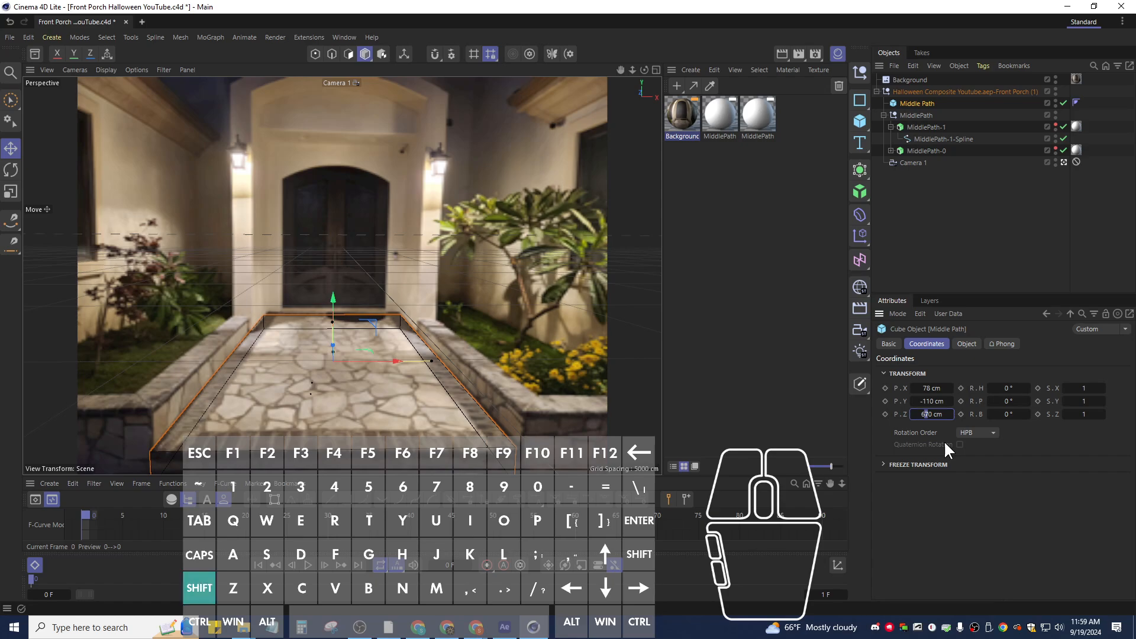
key(shift+Up)
key(shift+Up)
key(shift+Up)
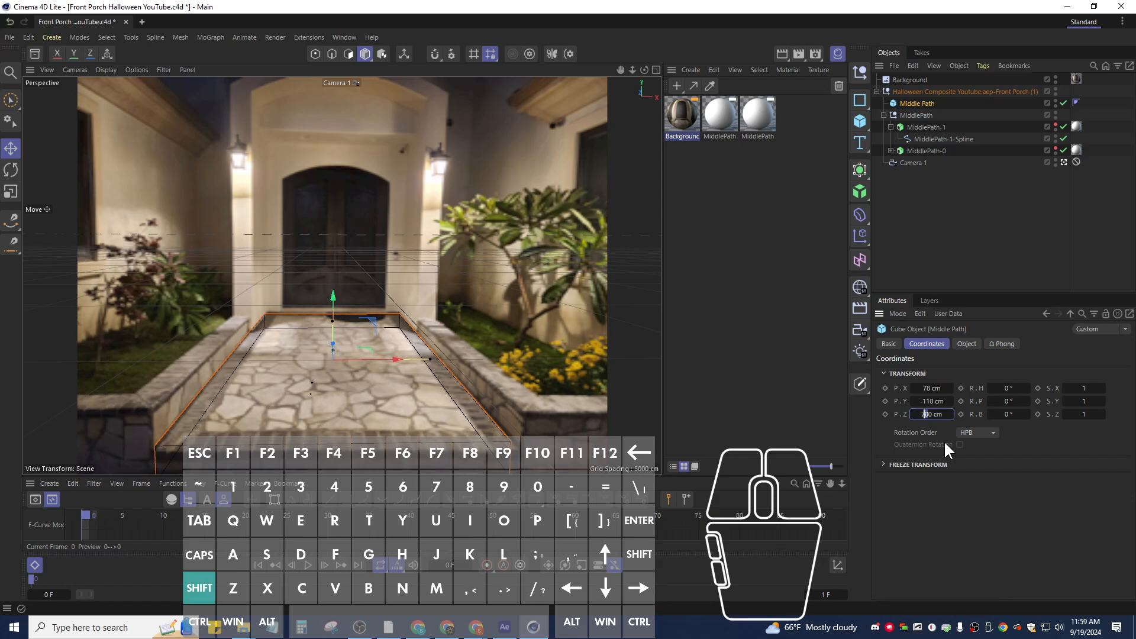
Fine-tune the Middle Path cube's Z size to 1890 cm so its length fits the stone path.
click(960, 345)
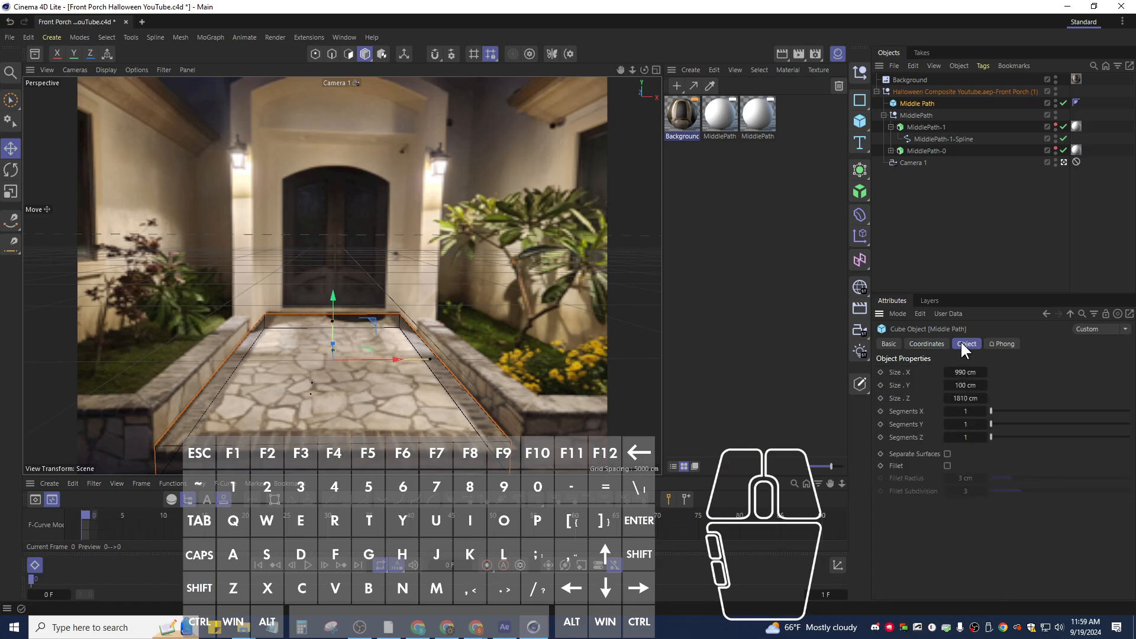
click(963, 399)
key(shift)
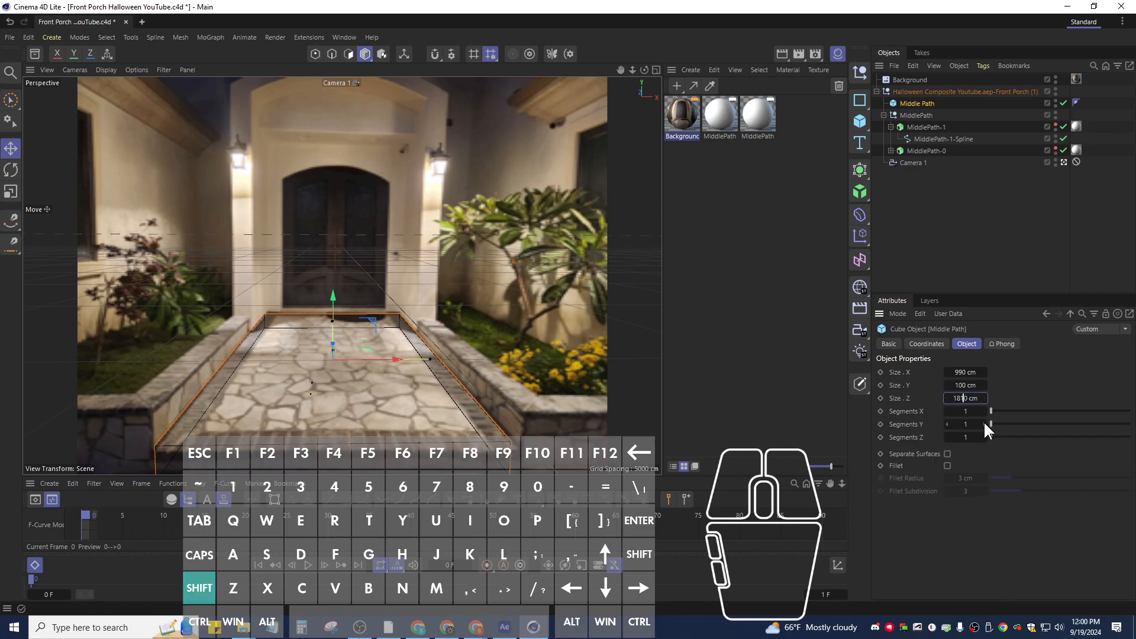
key(shift+Up)
key(shift+Up)
key(shift+Up)
key(shift+Up)
key(shift+Up)
key(shift+Up)
key(shift+Up)
key(shift+Up)
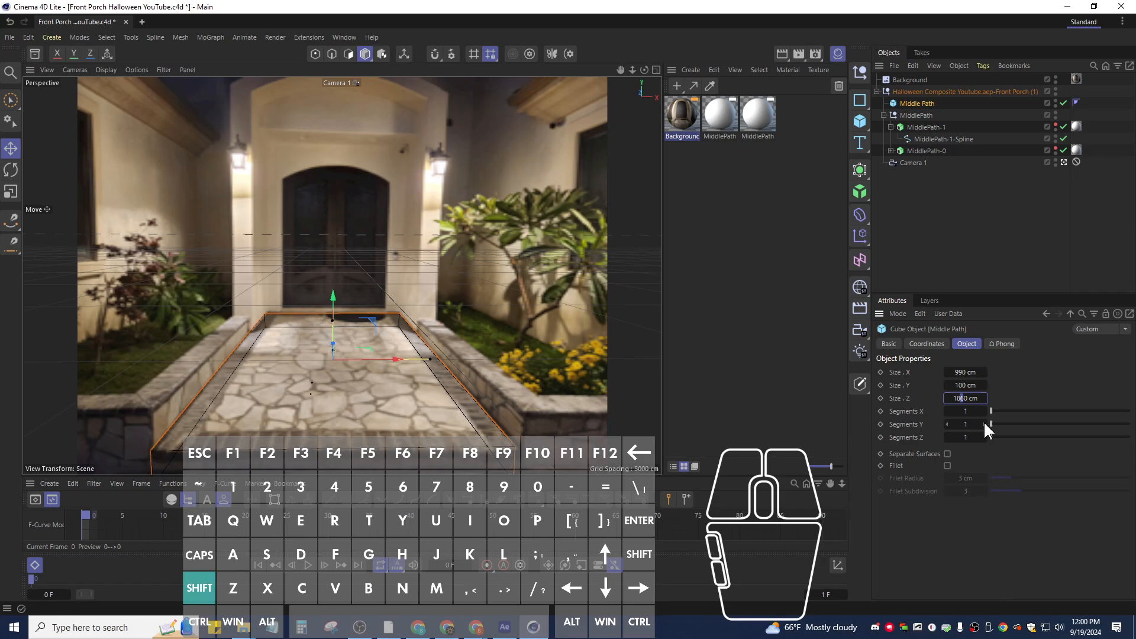
key(shift+Up)
key(shift+Up)
key(shift+Up)
key(shift+Up)
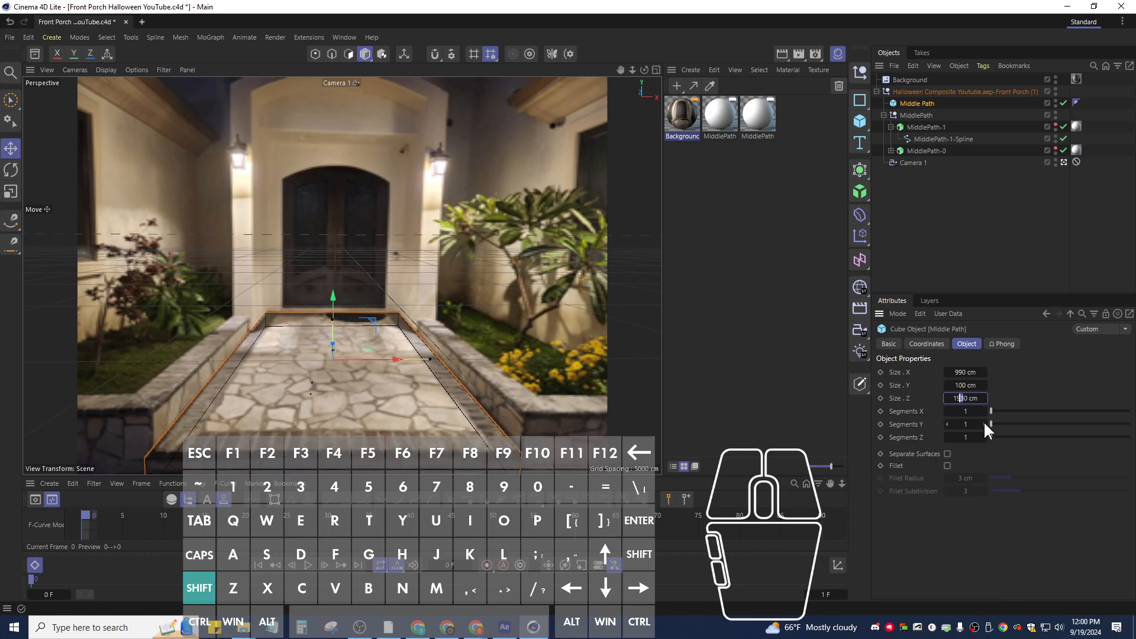
key(shift+Down)
key(shift+Down)
key(shift+Down)
key(shift+Down)
key(shift+Down)
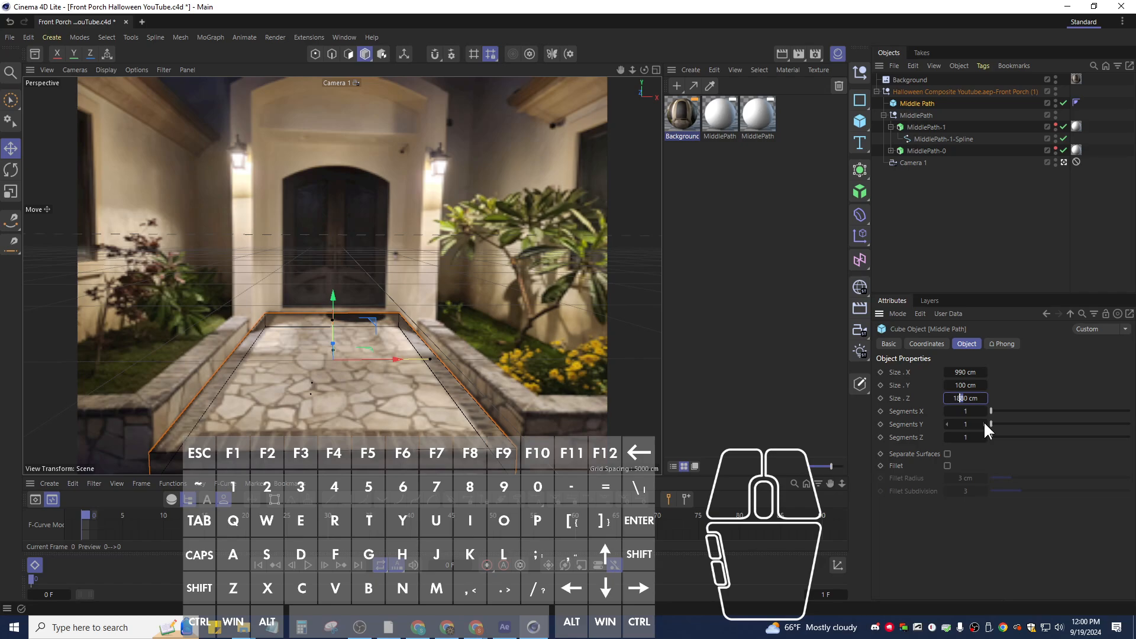
key(shift+Up)
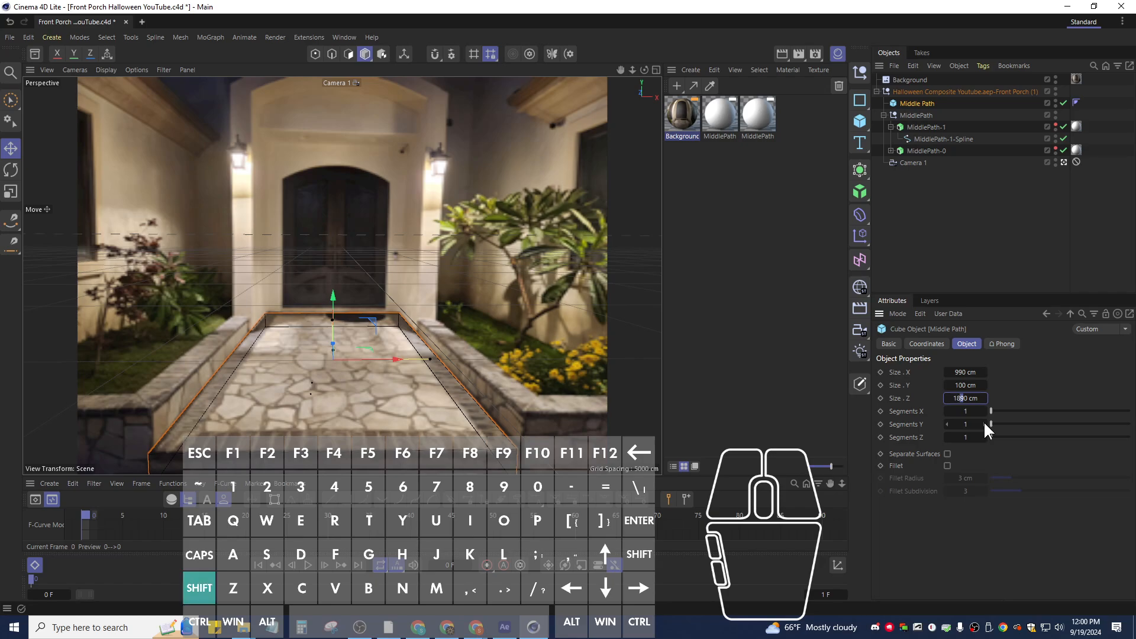
key(shift+Down)
key(shift+Down)
key(shift+Down)
key(shift+Down)
key(shift+Down)
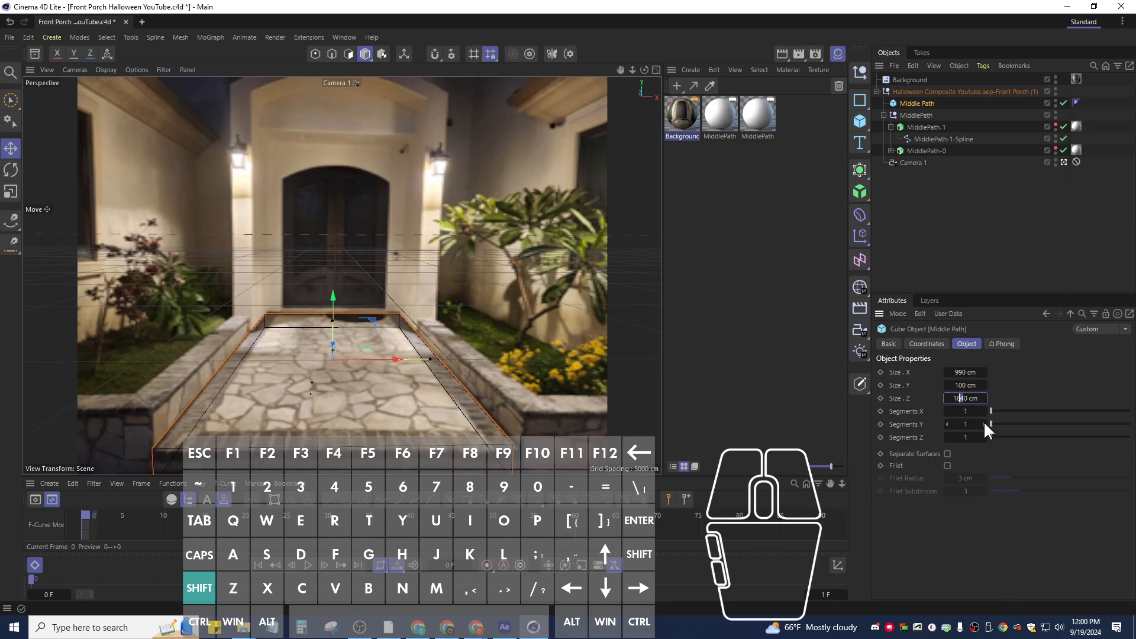
key(shift+Up)
key(shift+Up)
key(shift+Up)
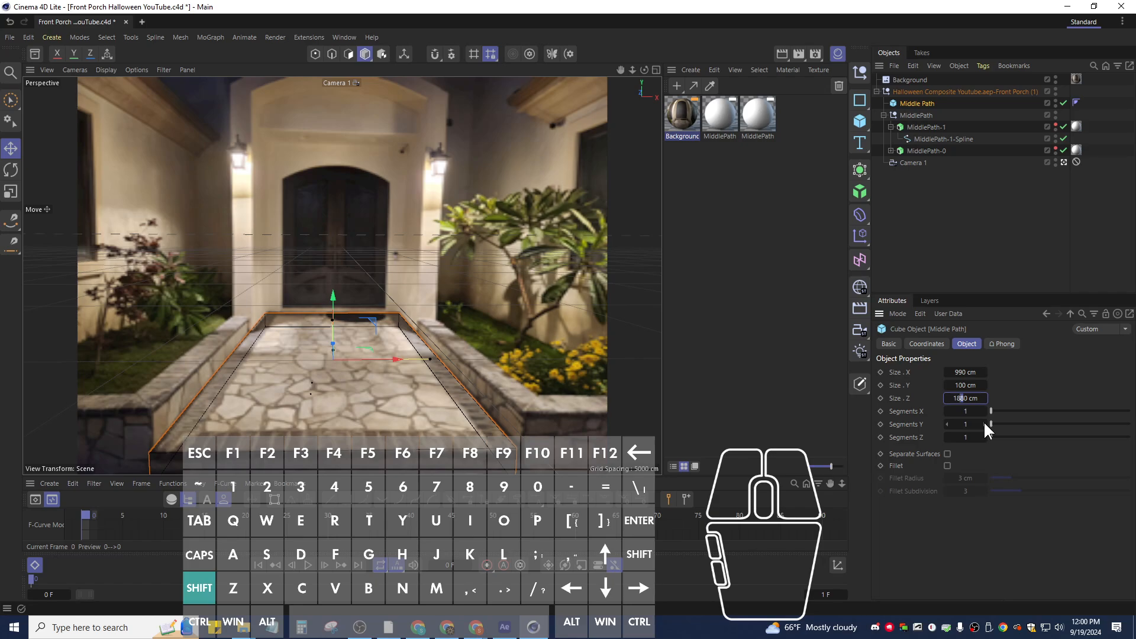
key(shift+Up)
Fine-tune the Middle Path cube's Z position to 710 cm so it lines up with the path in the photo.
click(927, 344)
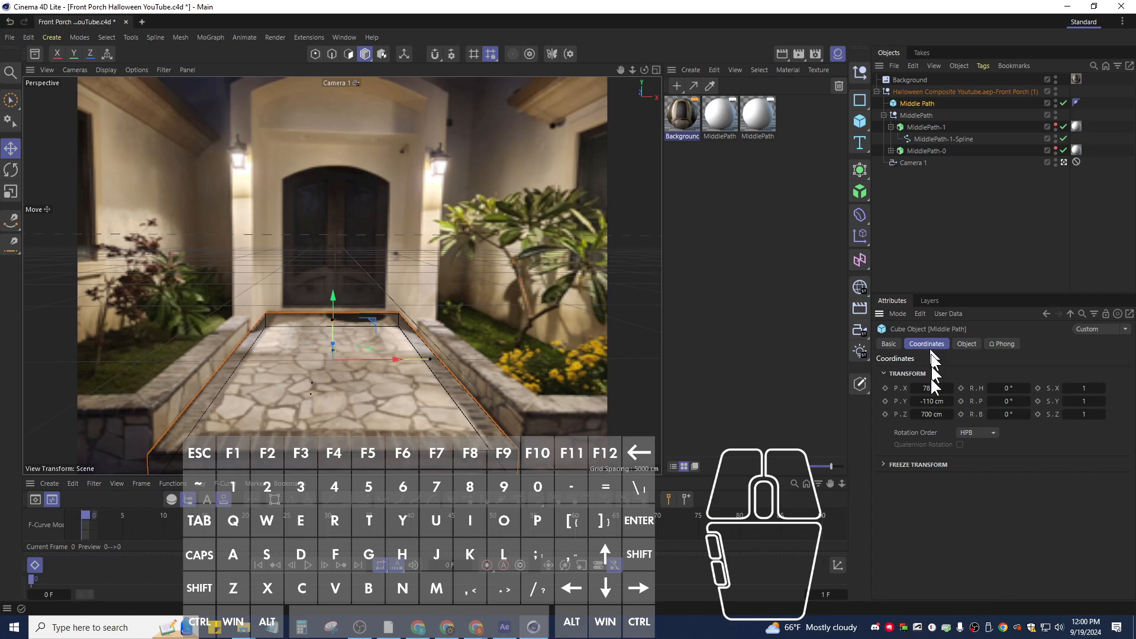
click(925, 411)
key(shift+Up)
key(shift+Up)
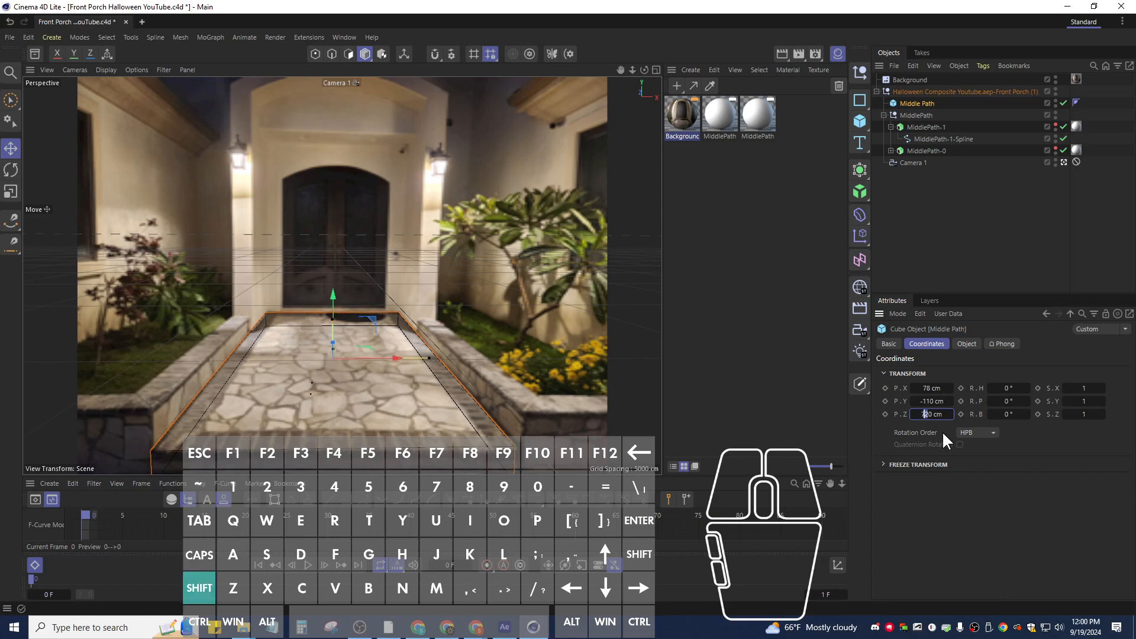
key(shift+Down)
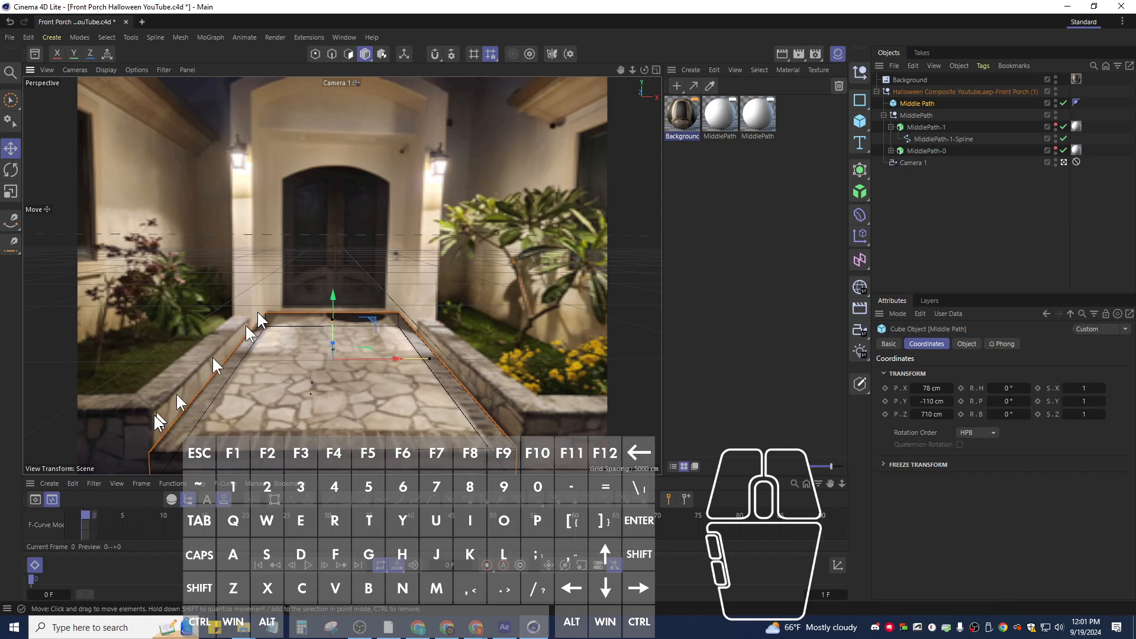
scroll(226, 341, down, 1)
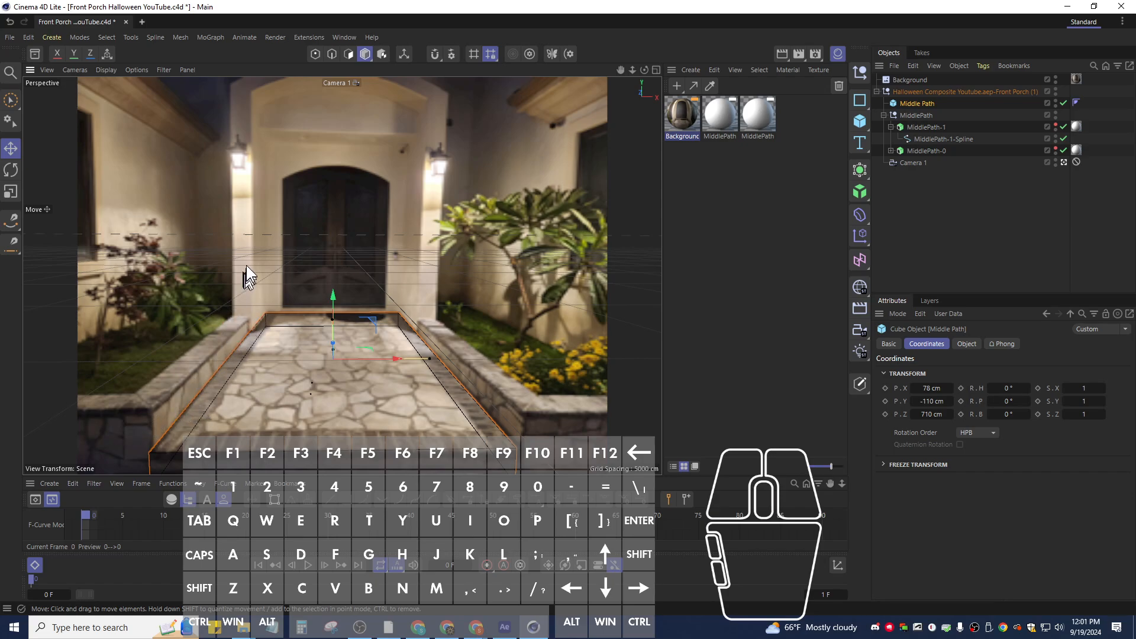